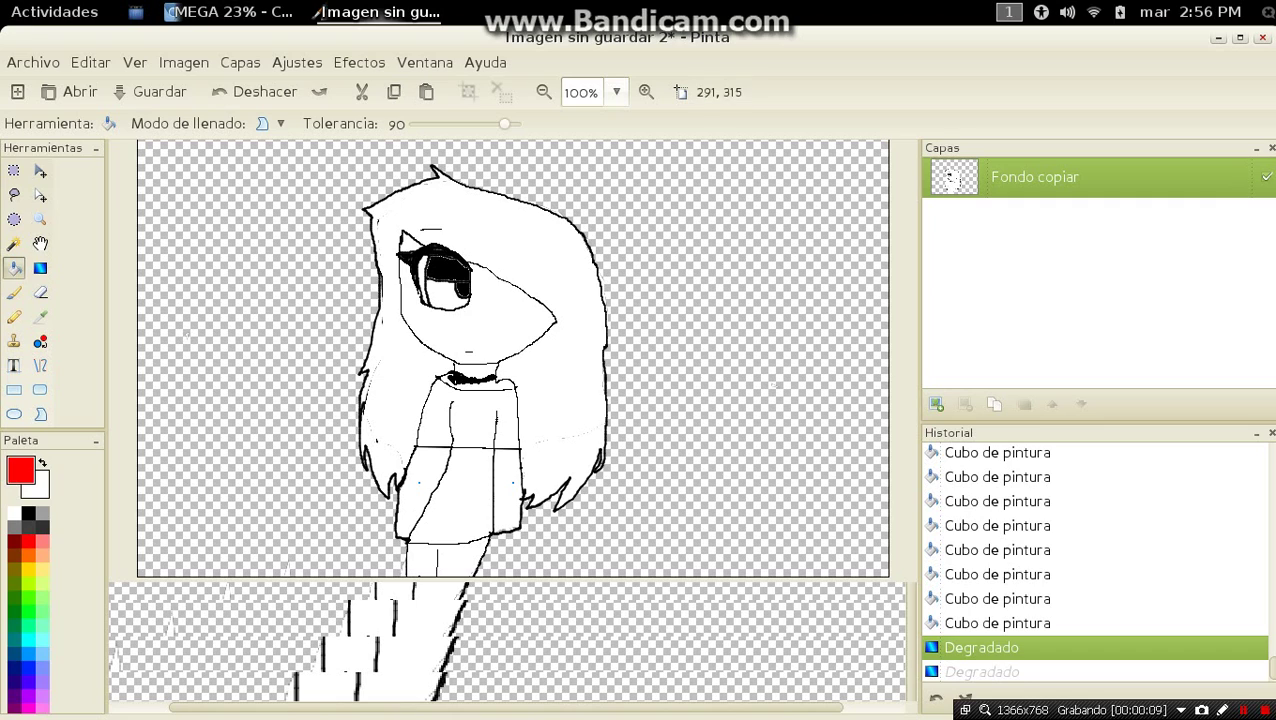
Fill the character's iris with red and the long hair with black
click(459, 293)
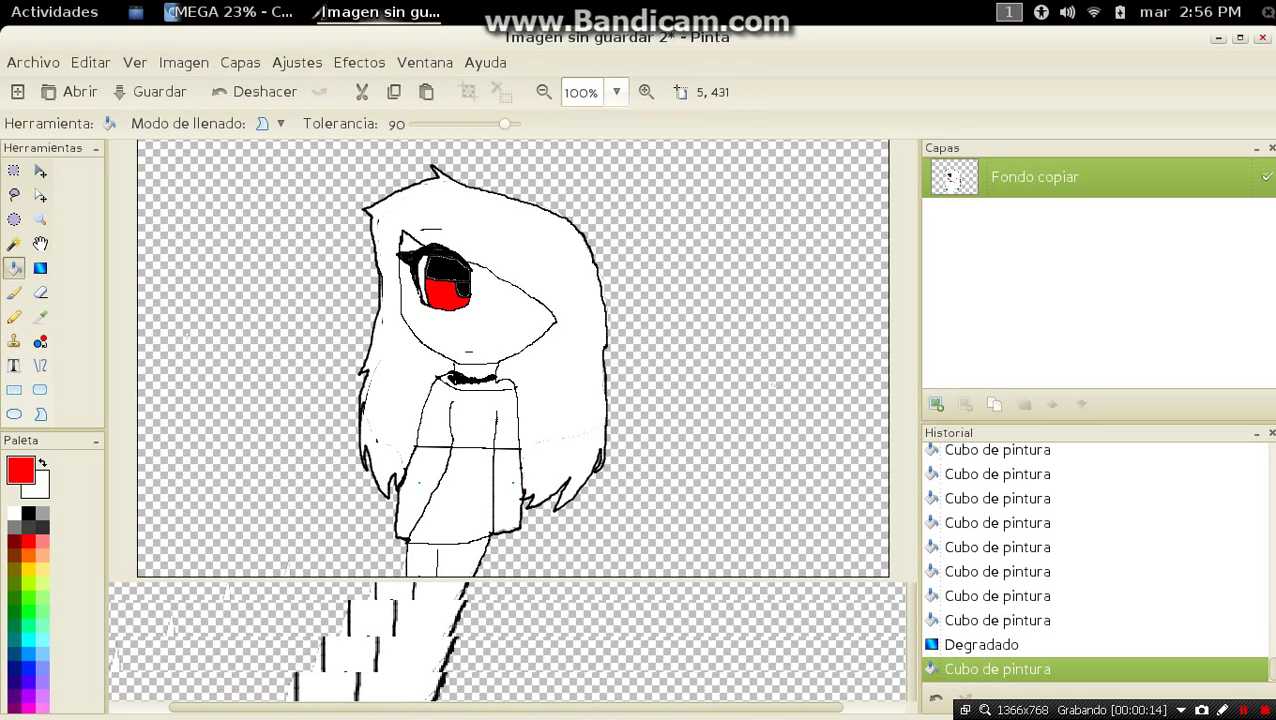
click(28, 513)
click(397, 435)
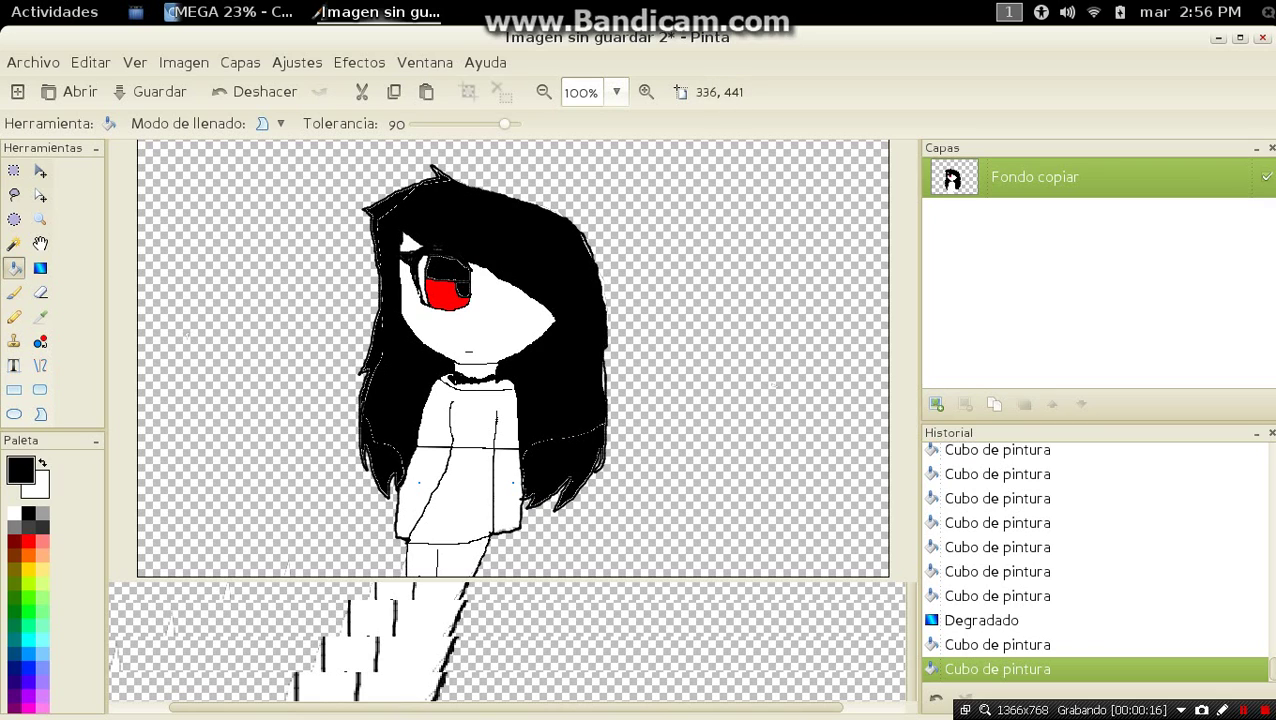
Fill the character's upper garment black, undo that fill, and redo it in black with the tolerance set to 60
click(470, 415)
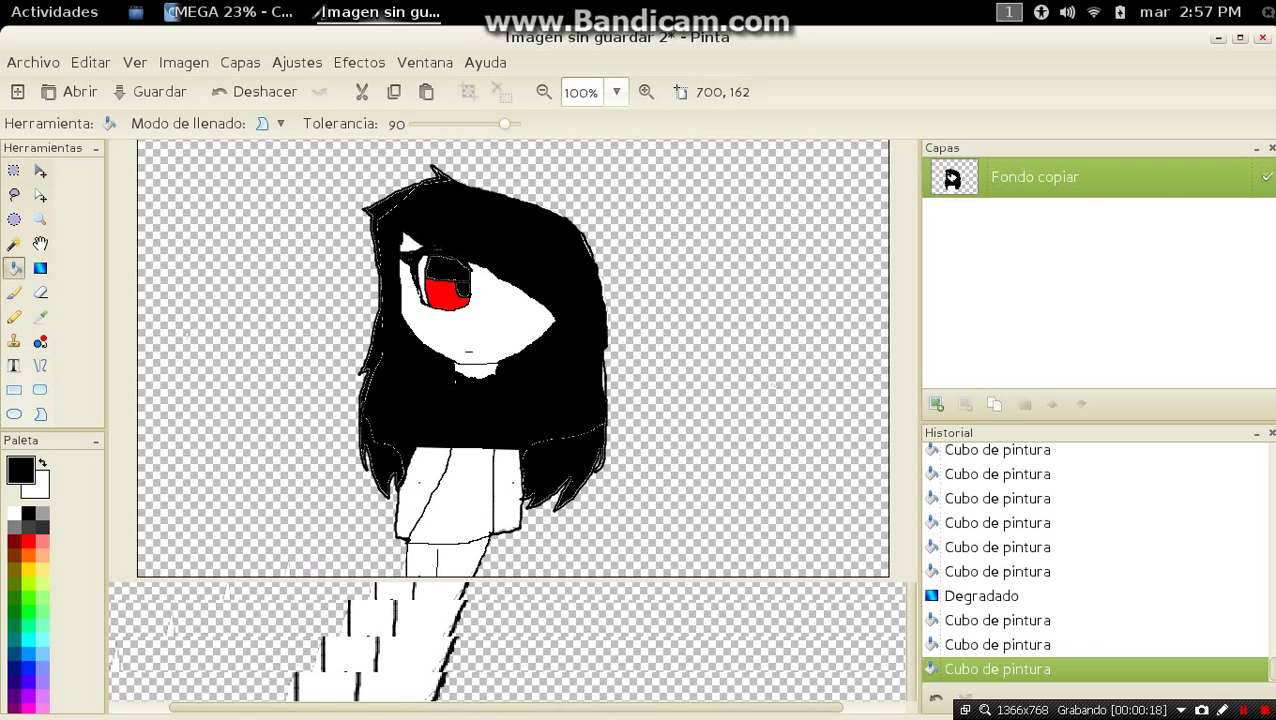
click(255, 91)
drag(504, 123, 474, 123)
click(477, 412)
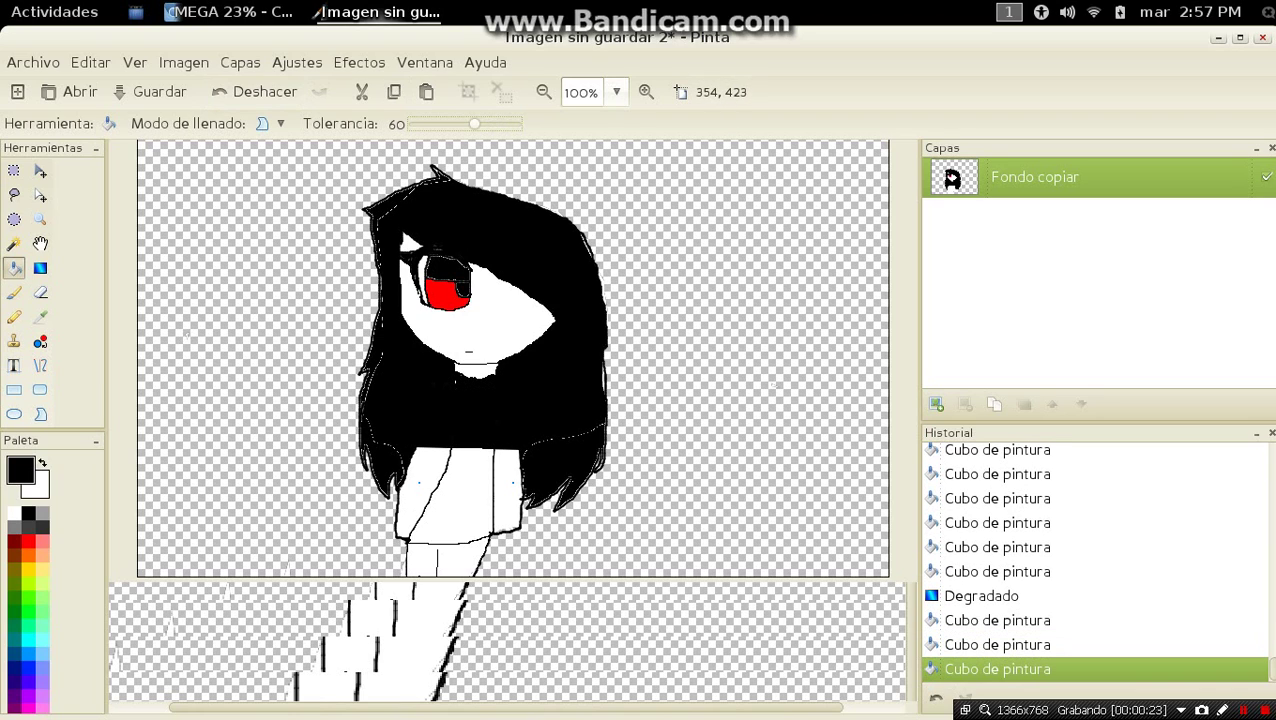
Fill all three sections of the skirt with red and the legs below it with dark grey
click(28, 541)
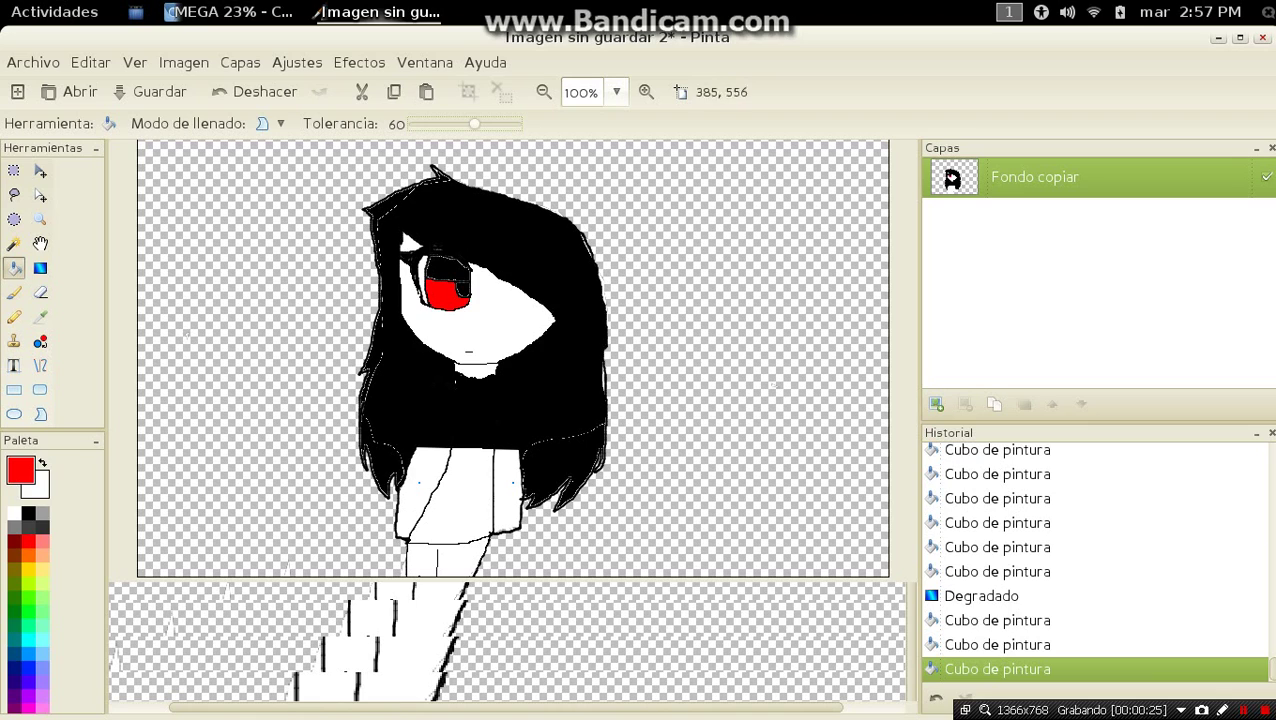
click(456, 504)
click(506, 494)
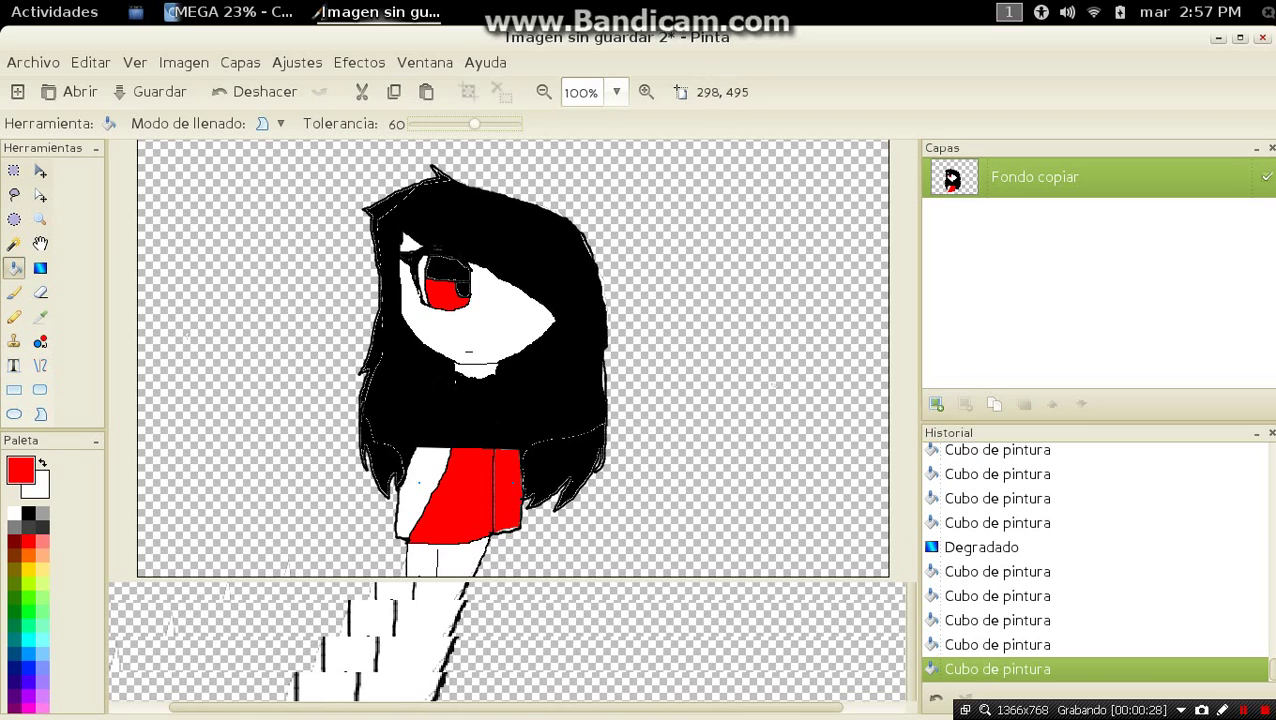
click(434, 482)
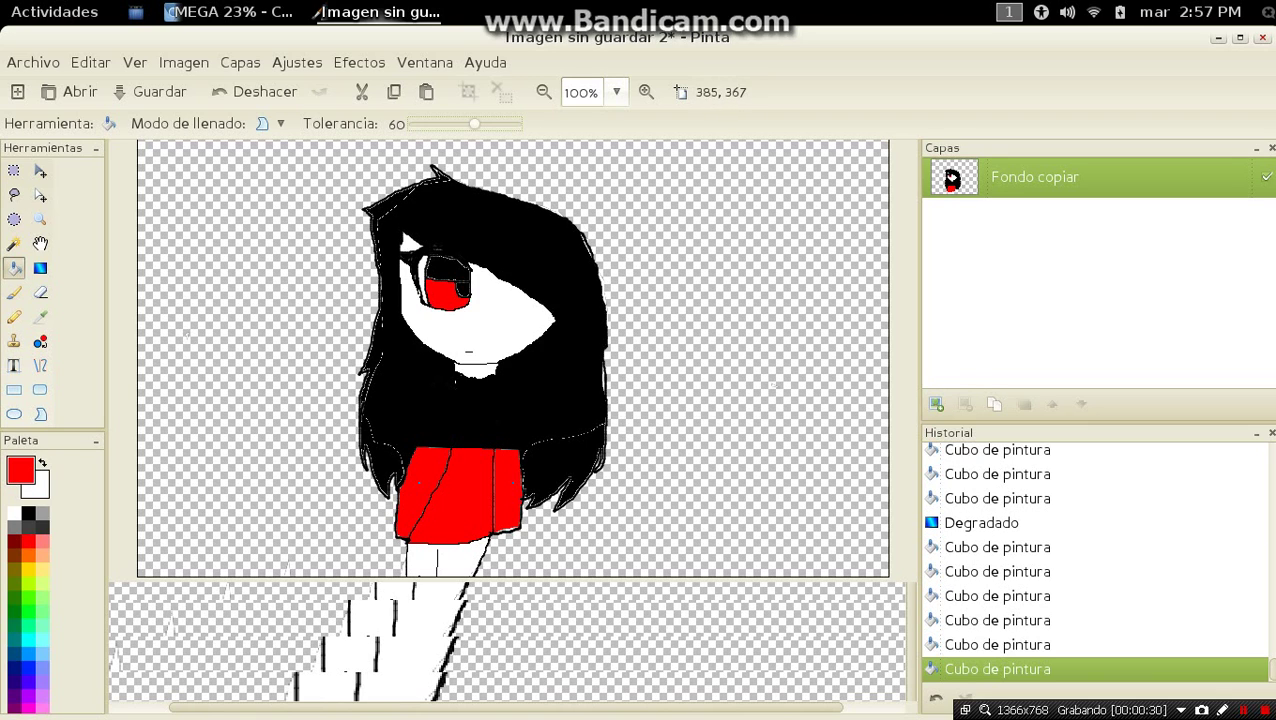
click(28, 527)
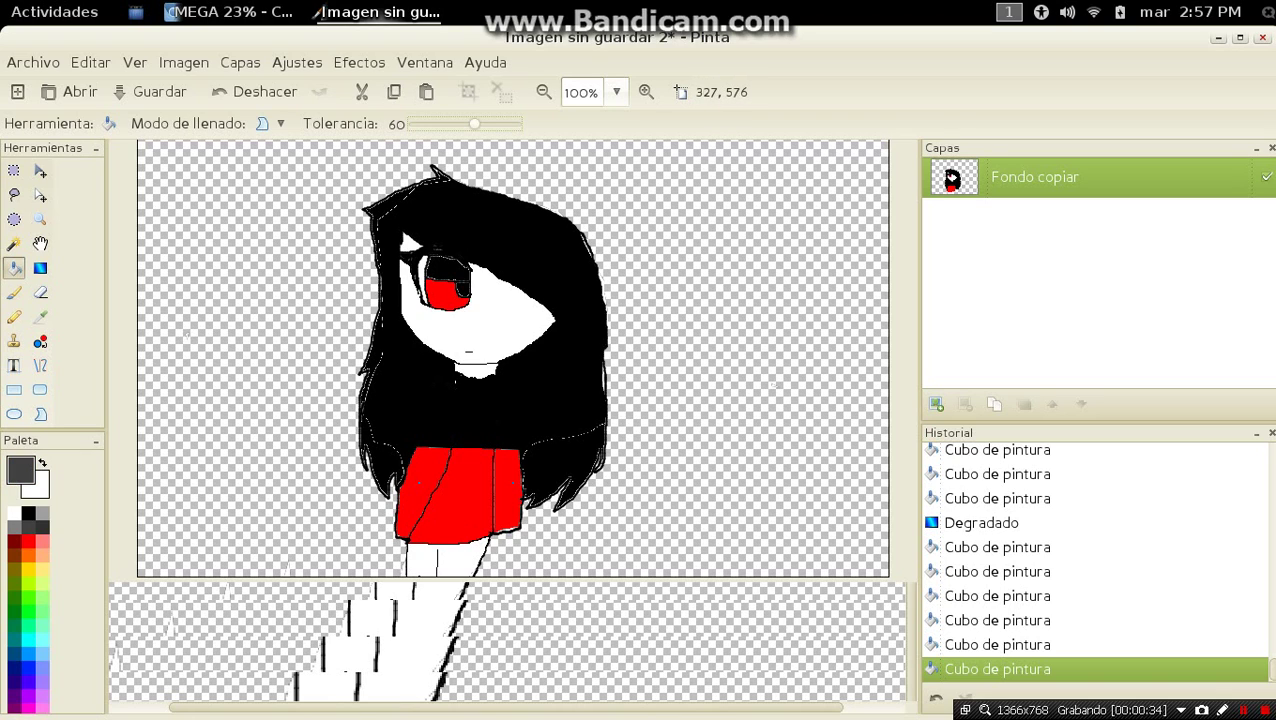
click(450, 558)
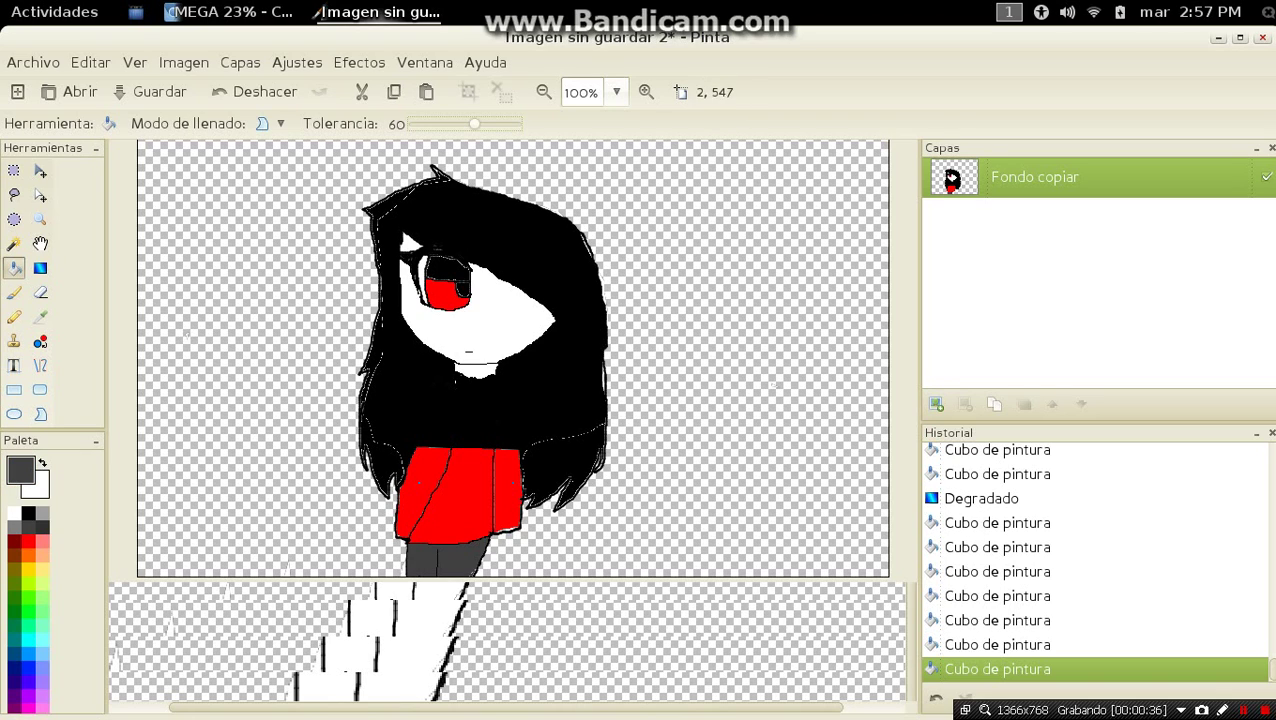
Mix a pale skin tone, #FFF0E4, as the primary colour and fill the face and neck with it
click(43, 541)
click(20, 470)
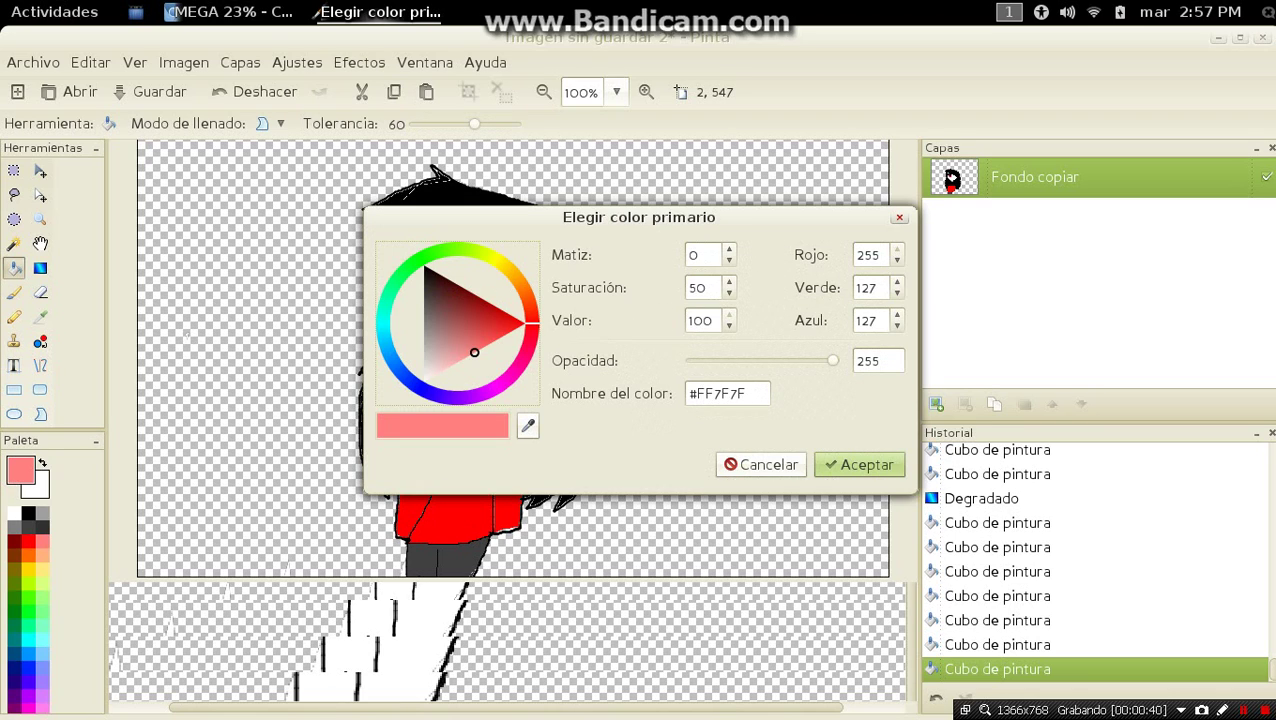
drag(474, 352, 434, 374)
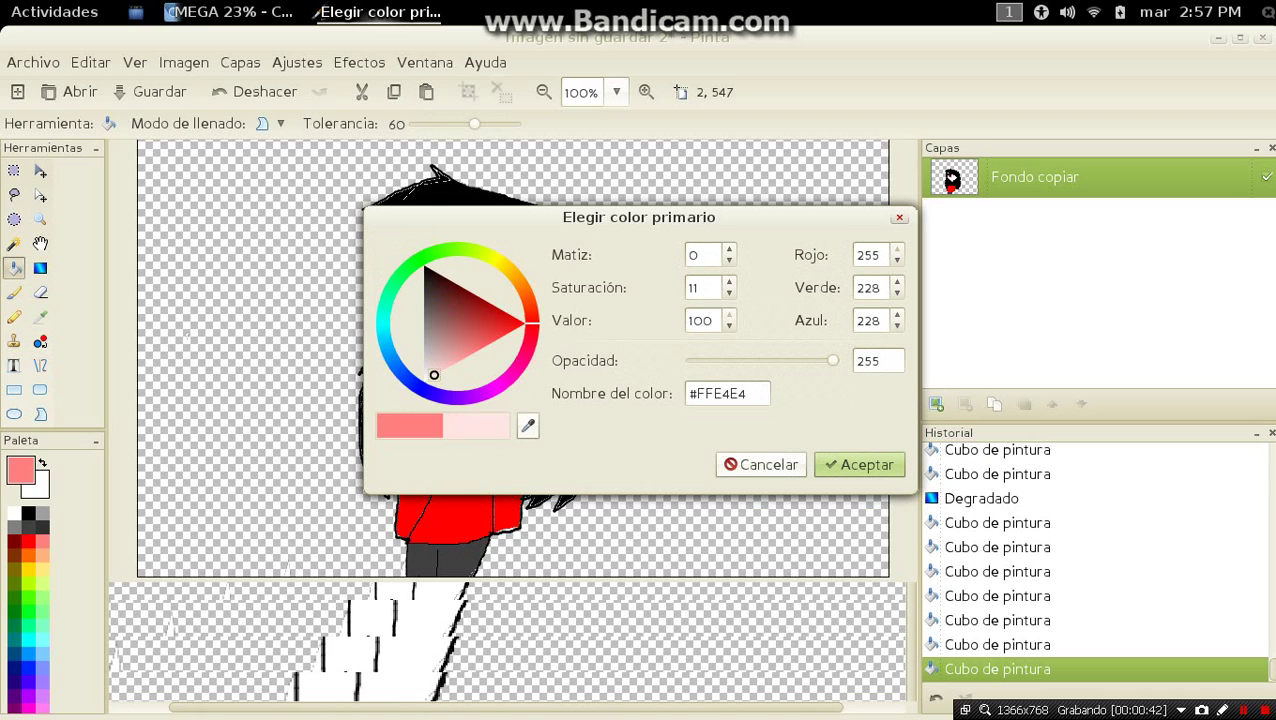
mouse_move(529, 321)
mouse_down()
mouse_move(511, 274)
mouse_move(522, 289)
mouse_up()
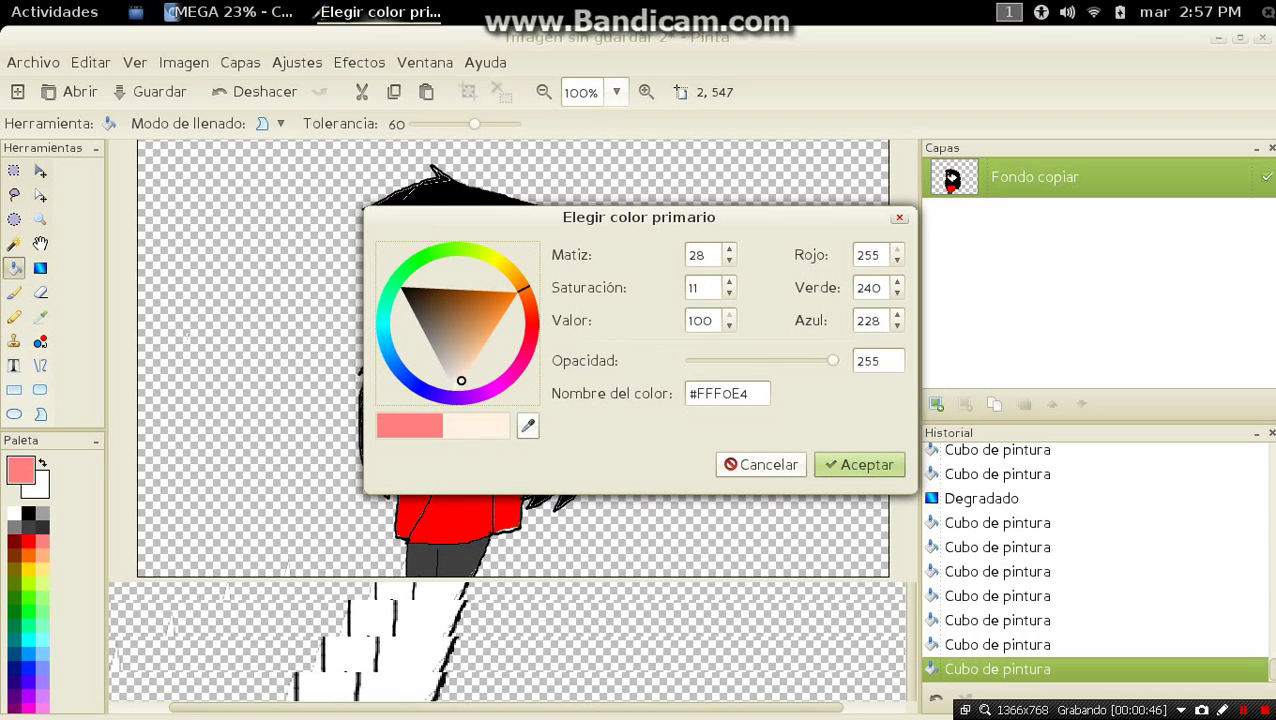
click(860, 464)
click(480, 320)
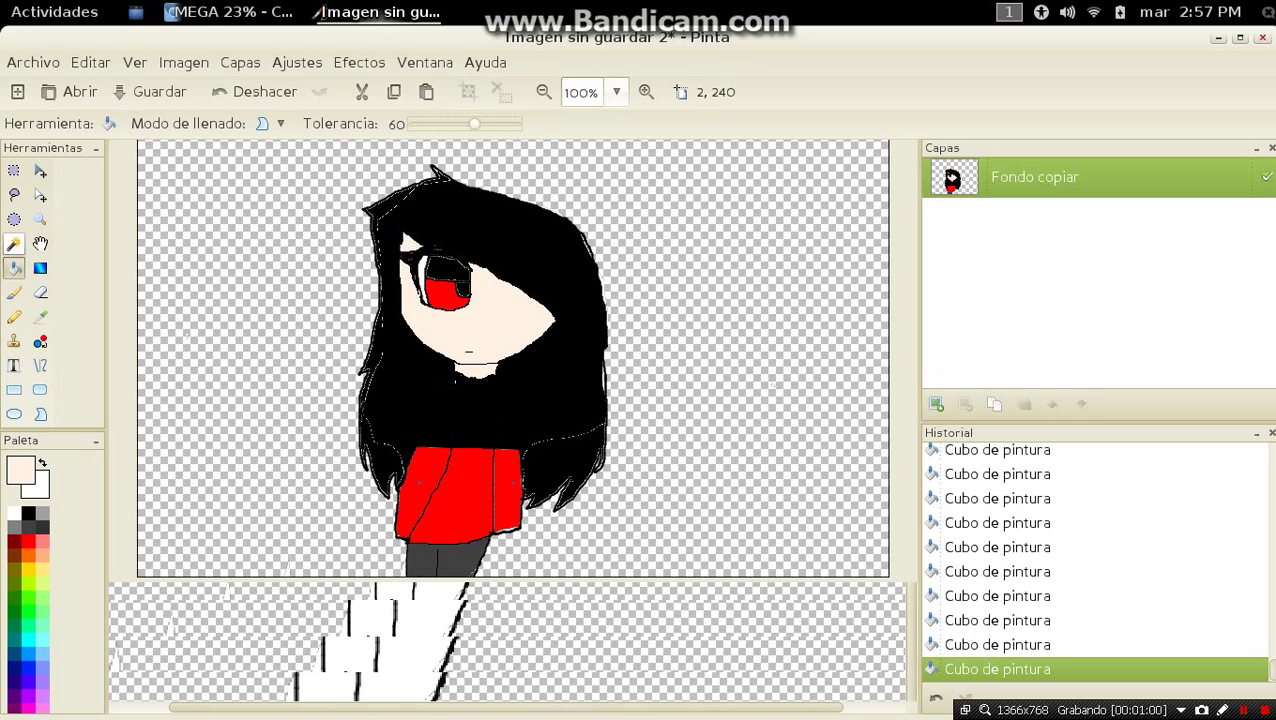
Switch to the paintbrush and choose dark blue as the primary colour
click(14, 292)
click(28, 513)
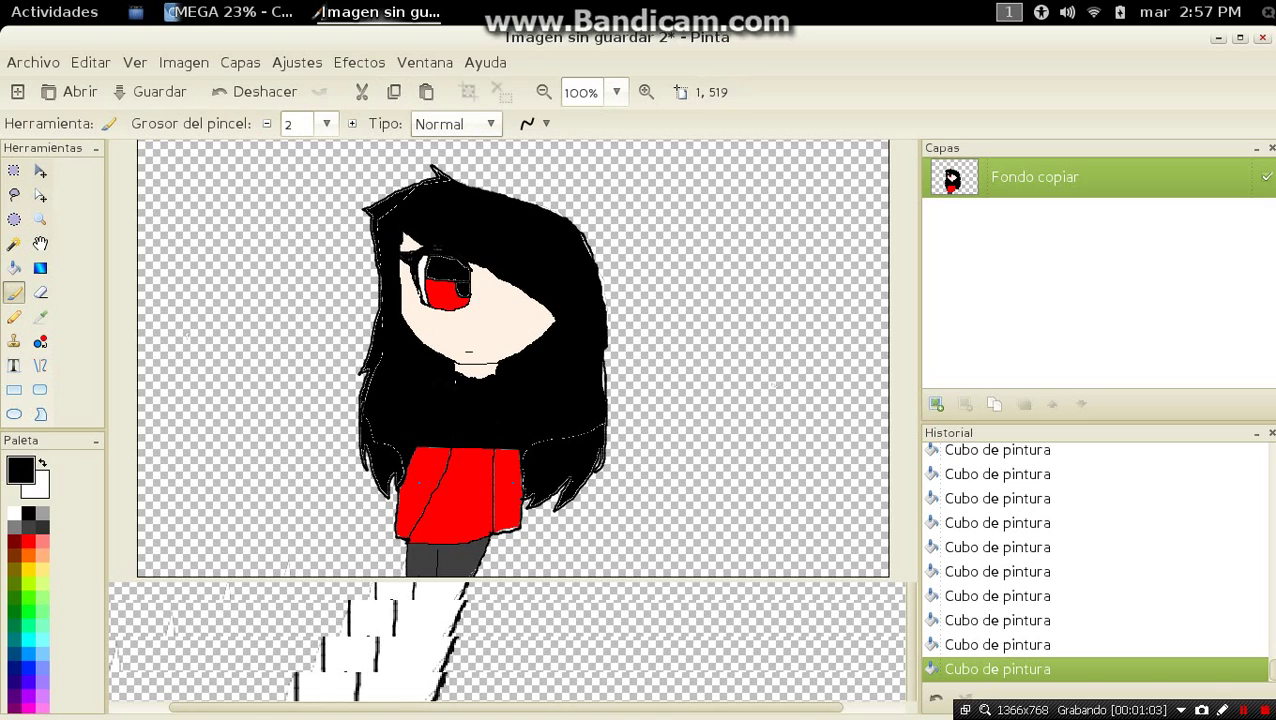
click(14, 653)
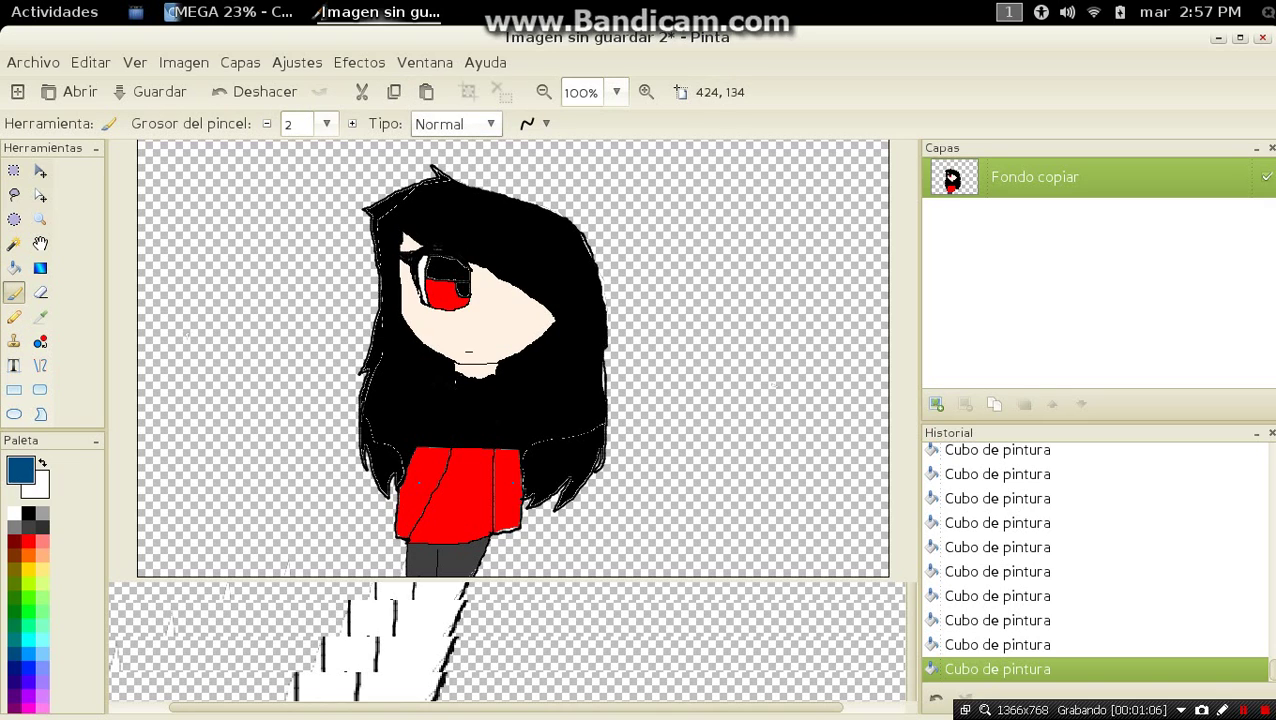
Try the Aerógrafo brush type with a dark blue stroke beside the hair, and undo the stroke
click(455, 123)
click(450, 148)
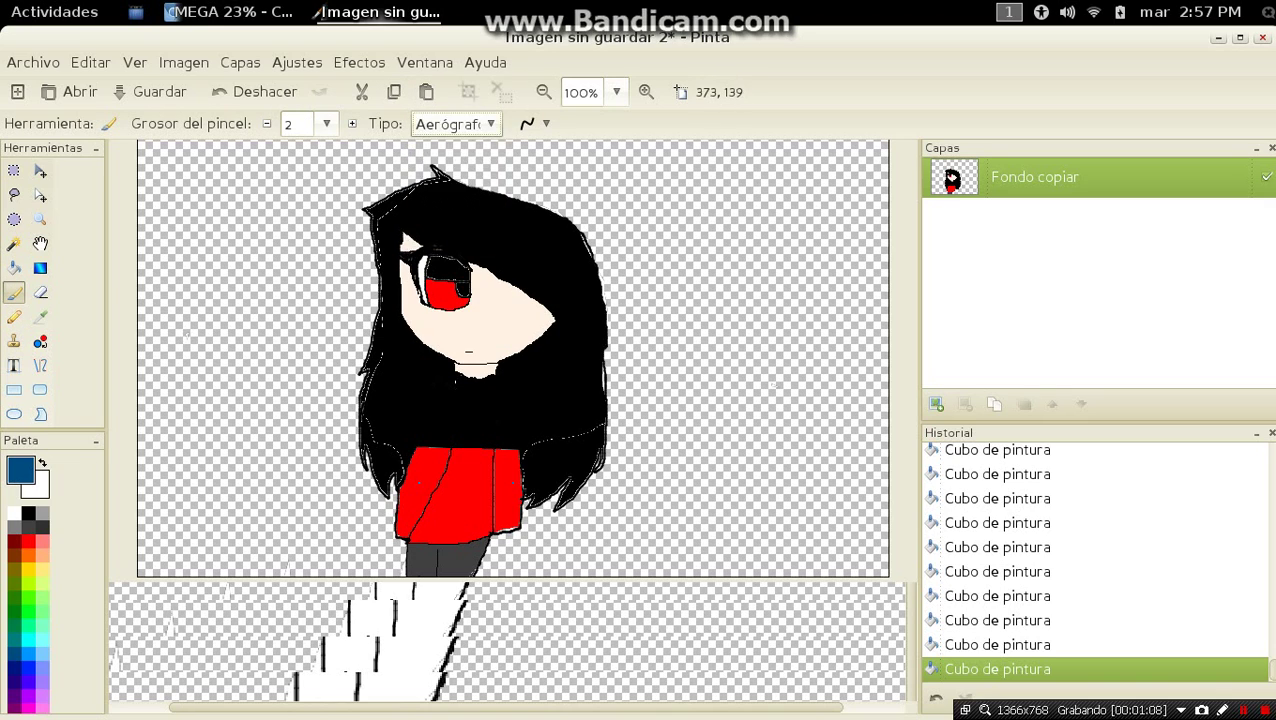
mouse_move(663, 222)
mouse_down()
mouse_move(773, 392)
mouse_move(660, 218)
mouse_up()
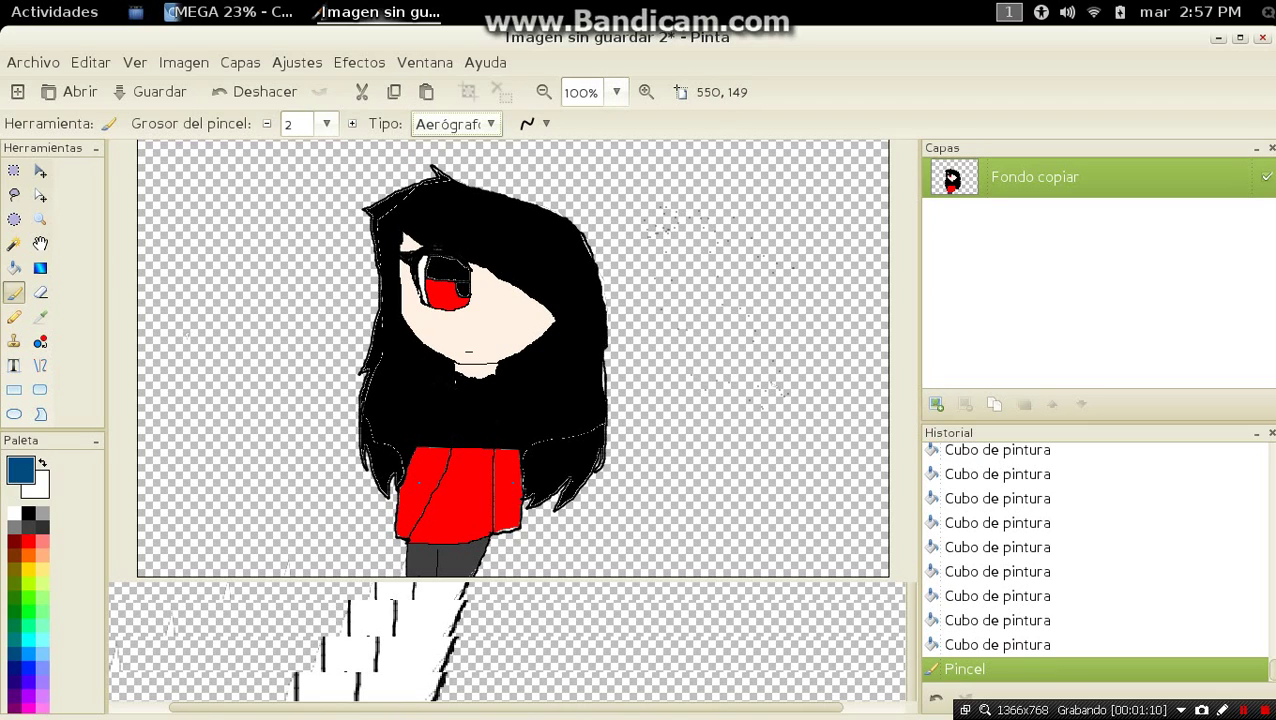
click(255, 91)
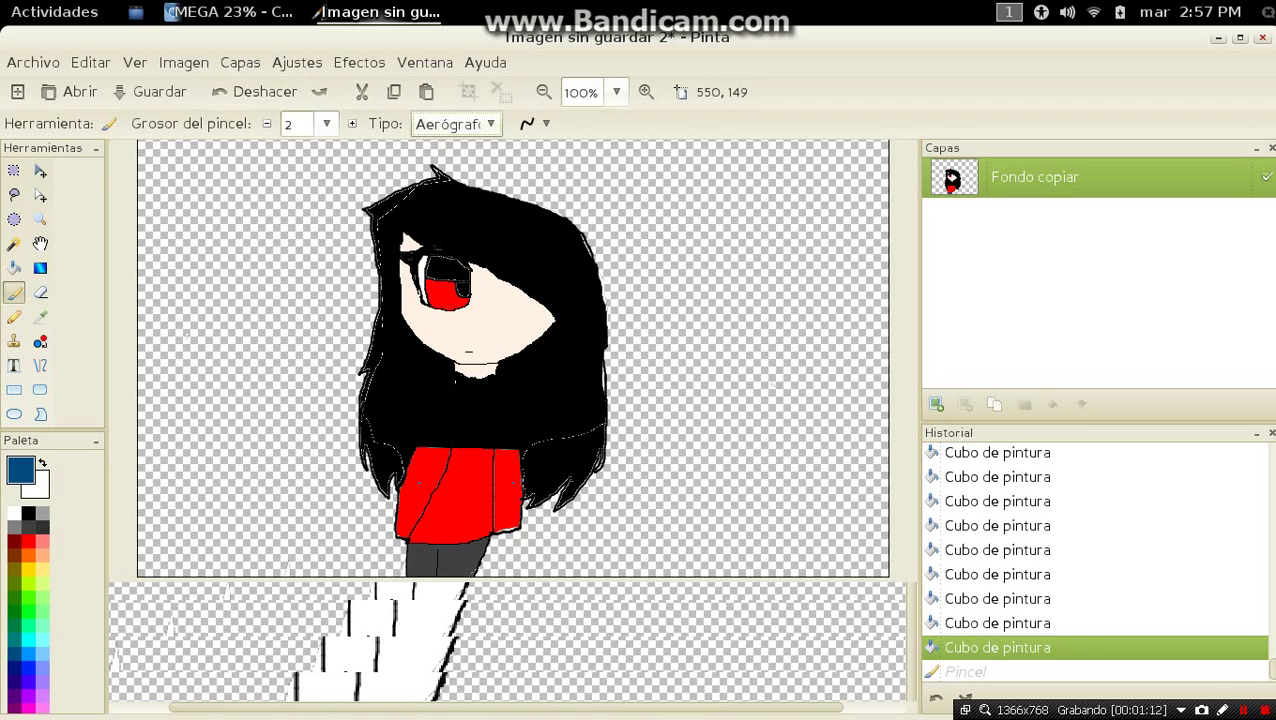
Set the brush type to Círculos
click(326, 123)
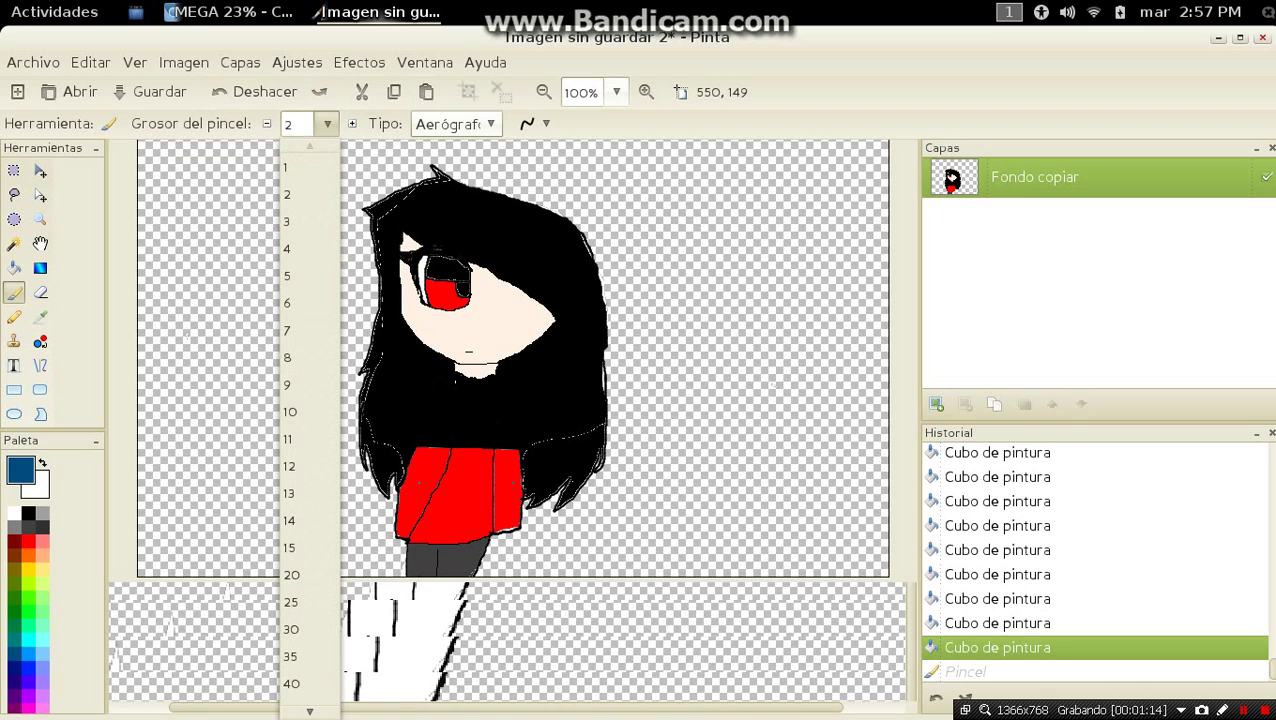
click(490, 124)
click(490, 124)
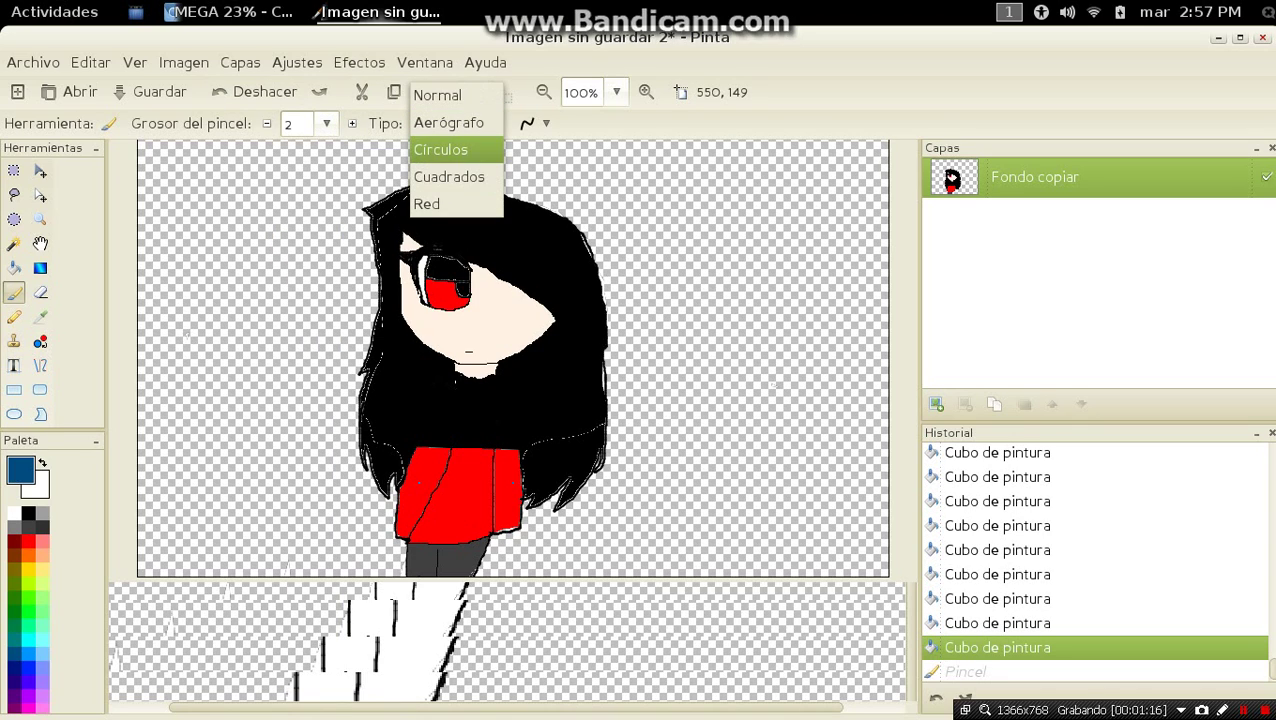
click(440, 149)
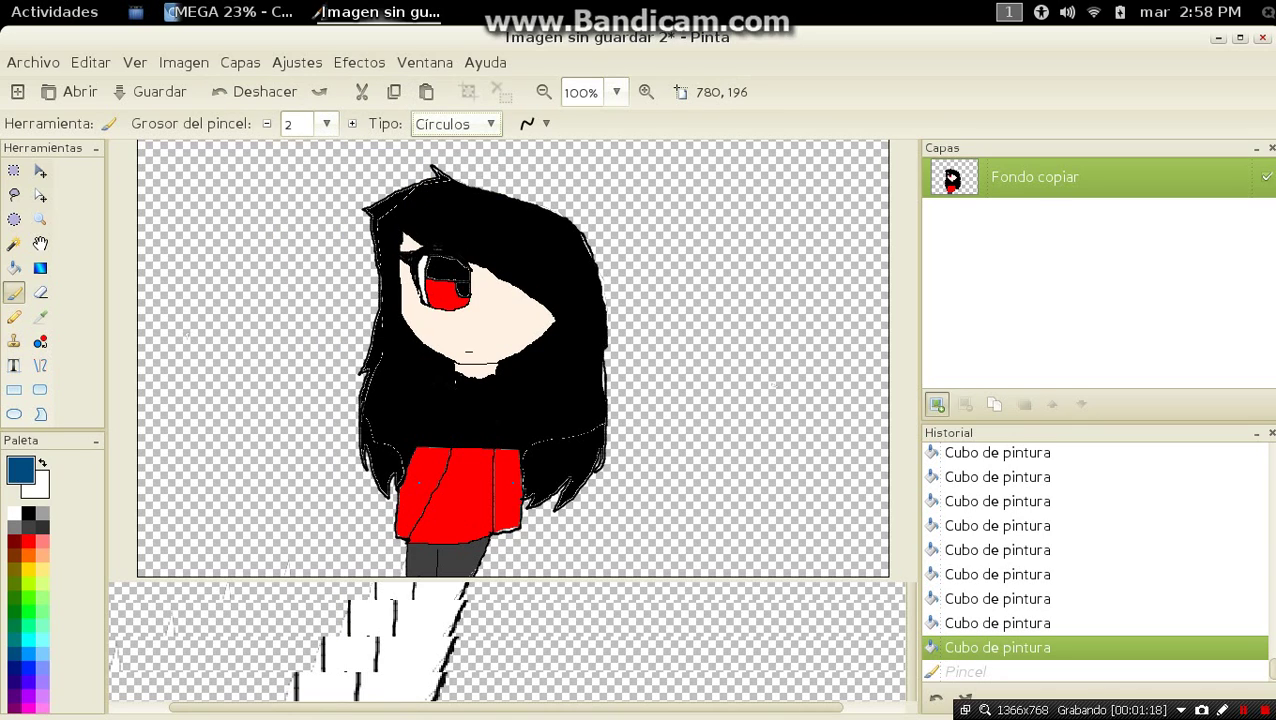
Add a new layer beneath the character layer and paint dark blue circle texture across the background on it
click(936, 403)
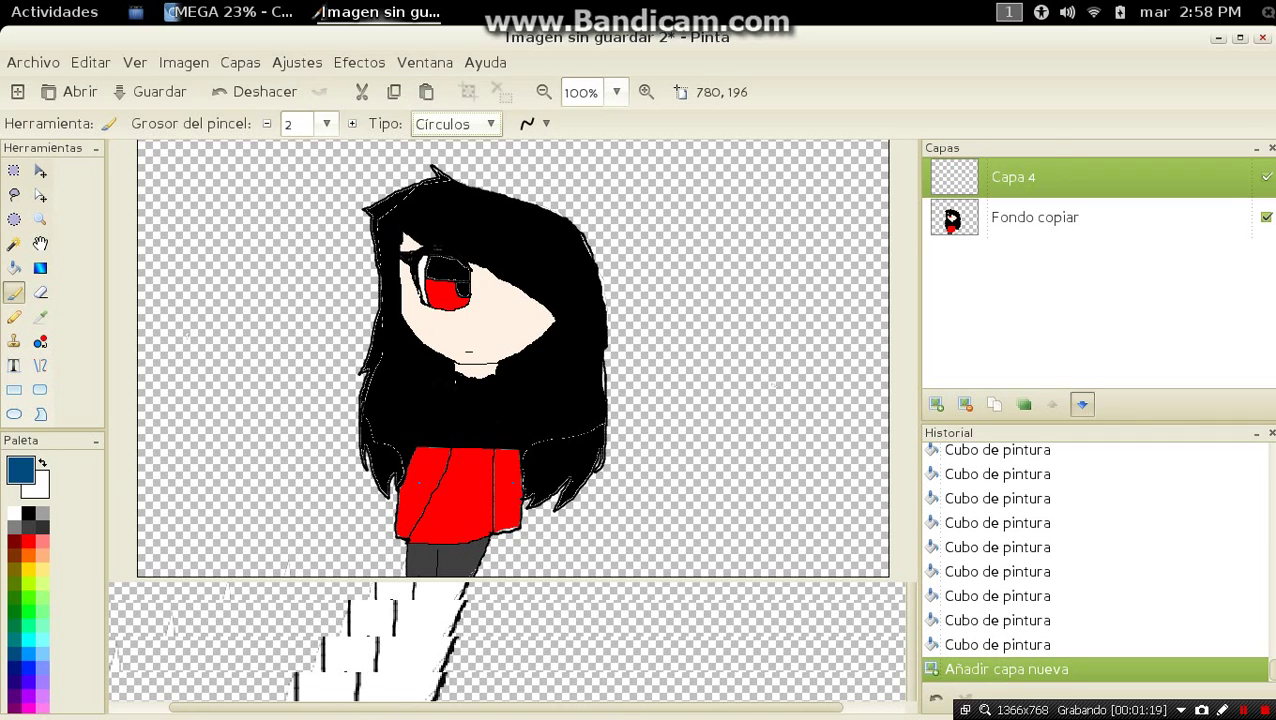
click(1081, 403)
mouse_move(880, 392)
mouse_down()
mouse_move(775, 340)
mouse_move(715, 385)
mouse_move(445, 315)
mouse_move(828, 388)
mouse_move(780, 378)
mouse_move(715, 335)
mouse_move(642, 555)
mouse_move(303, 484)
mouse_move(864, 478)
mouse_move(278, 251)
mouse_move(186, 235)
mouse_move(511, 408)
mouse_move(625, 305)
mouse_up()
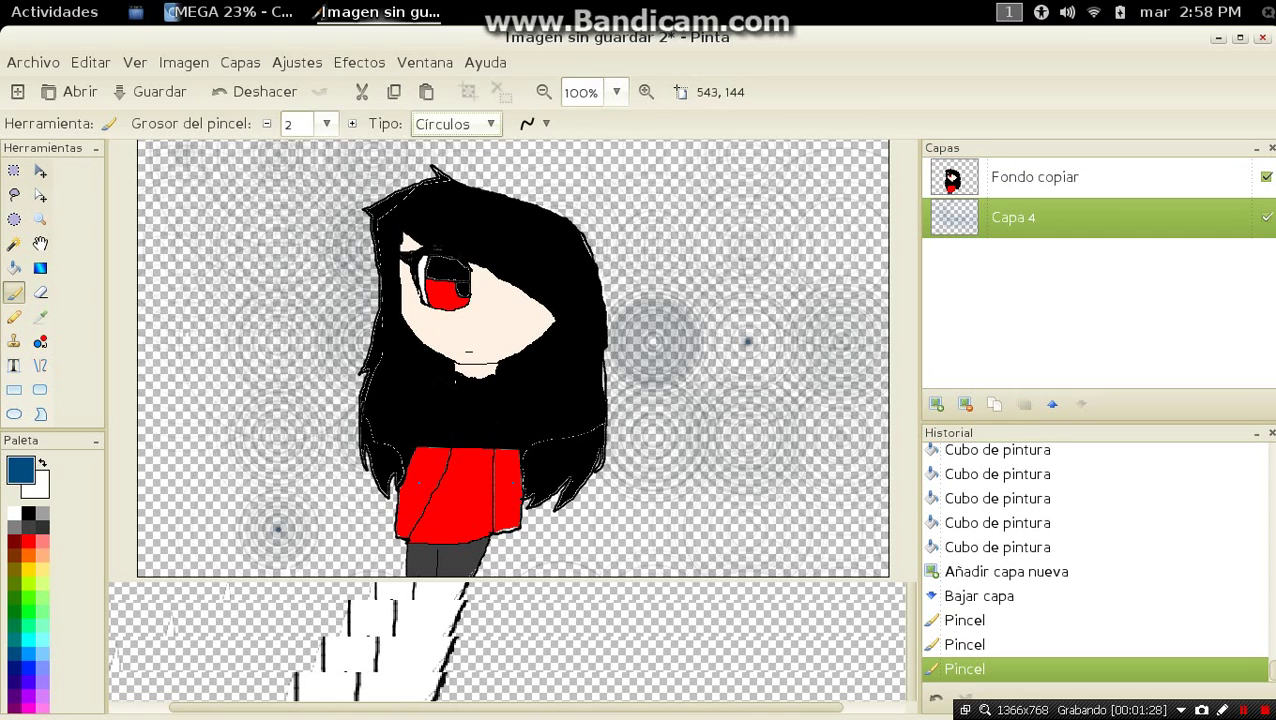
click(544, 91)
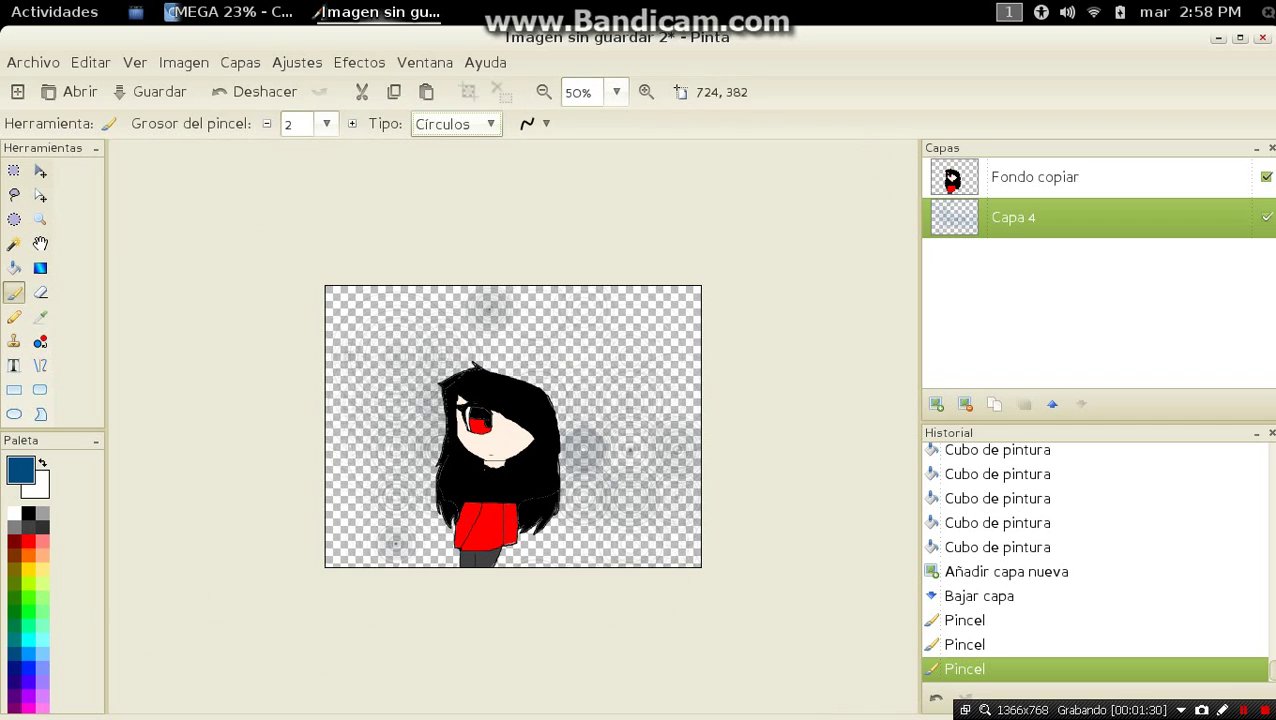
mouse_move(687, 477)
mouse_down()
mouse_move(524, 323)
mouse_move(690, 349)
mouse_move(669, 389)
mouse_move(523, 329)
mouse_move(712, 458)
mouse_move(553, 328)
mouse_up()
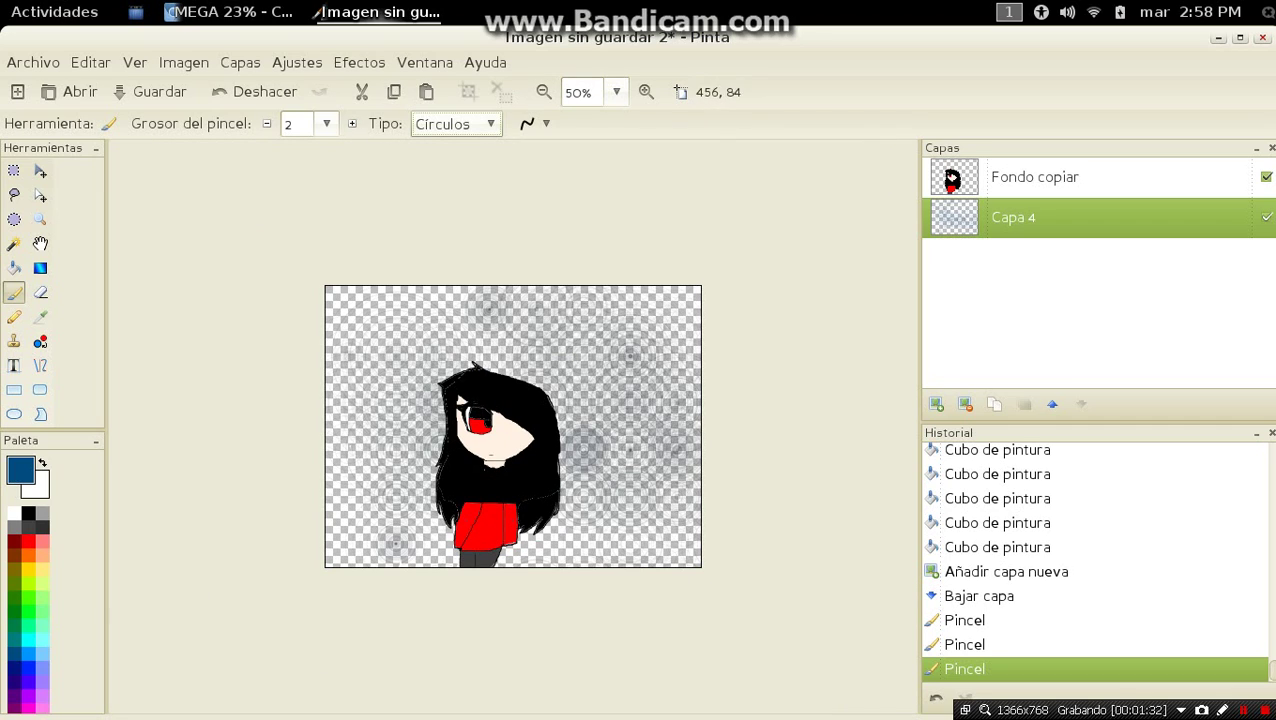
mouse_move(655, 425)
mouse_down()
mouse_move(397, 311)
mouse_move(502, 345)
mouse_move(586, 546)
mouse_move(327, 299)
mouse_up()
Paint light blue circle texture over the background, raising the brush width to 8, and add touches of black
click(43, 654)
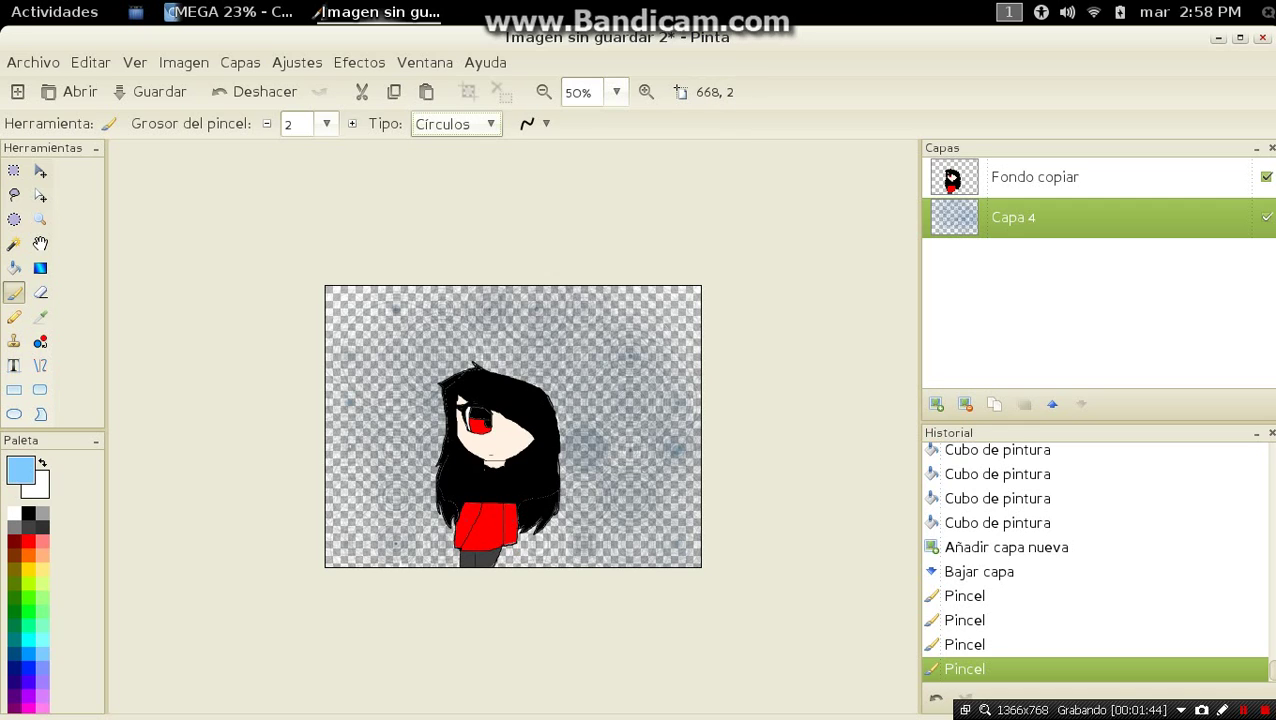
click(530, 123)
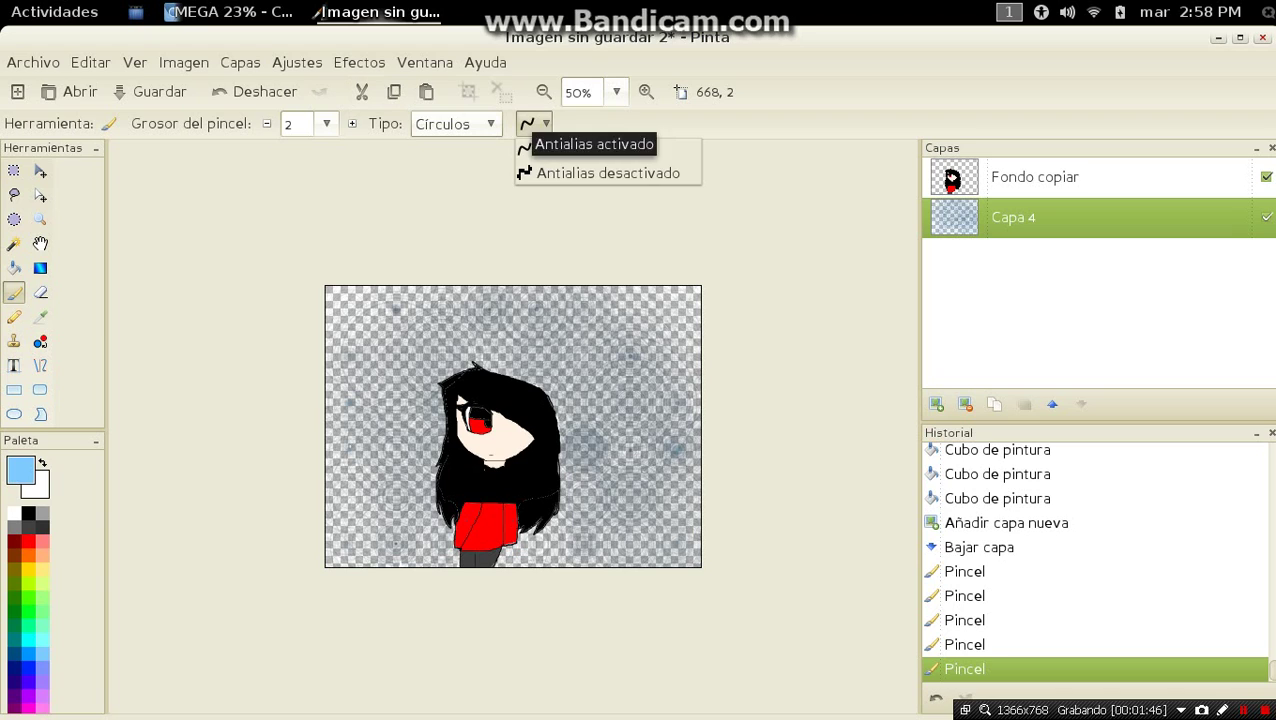
click(594, 144)
click(326, 123)
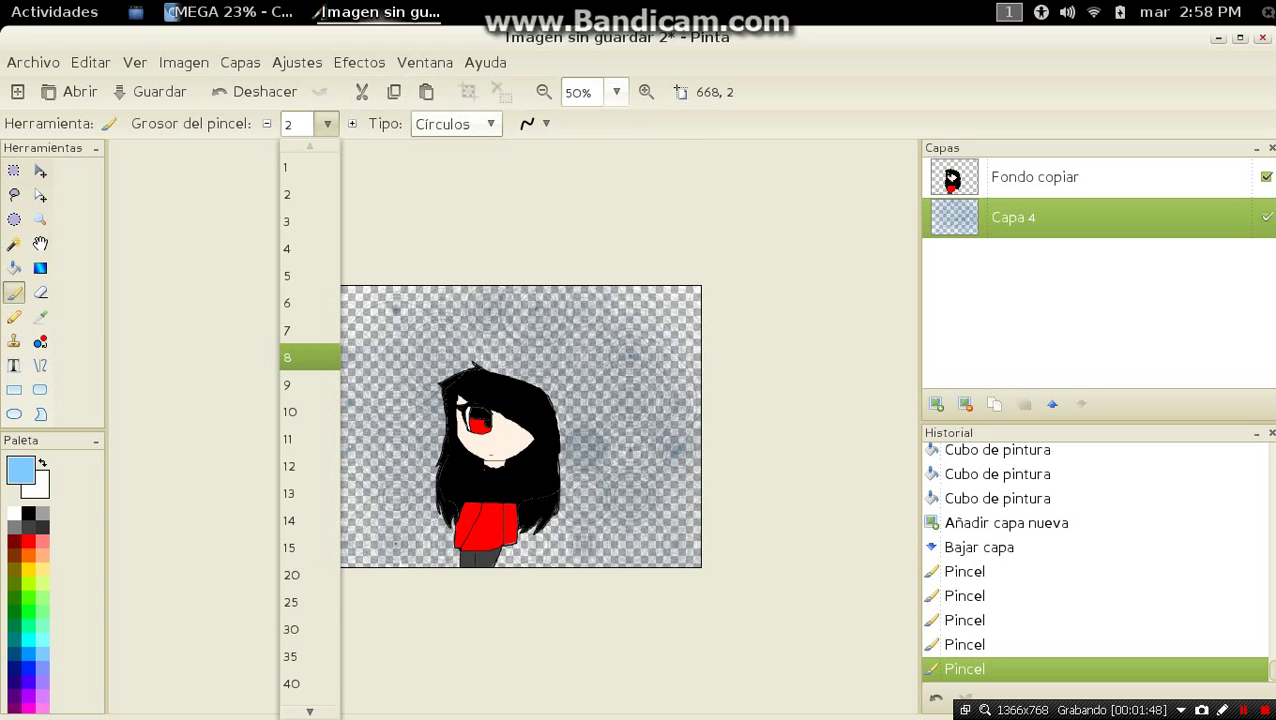
click(308, 357)
mouse_move(430, 385)
mouse_down()
mouse_move(629, 489)
mouse_move(626, 550)
mouse_move(699, 453)
mouse_move(514, 548)
mouse_move(328, 427)
mouse_move(545, 473)
mouse_move(509, 332)
mouse_move(686, 567)
mouse_move(375, 553)
mouse_move(333, 486)
mouse_up()
click(28, 513)
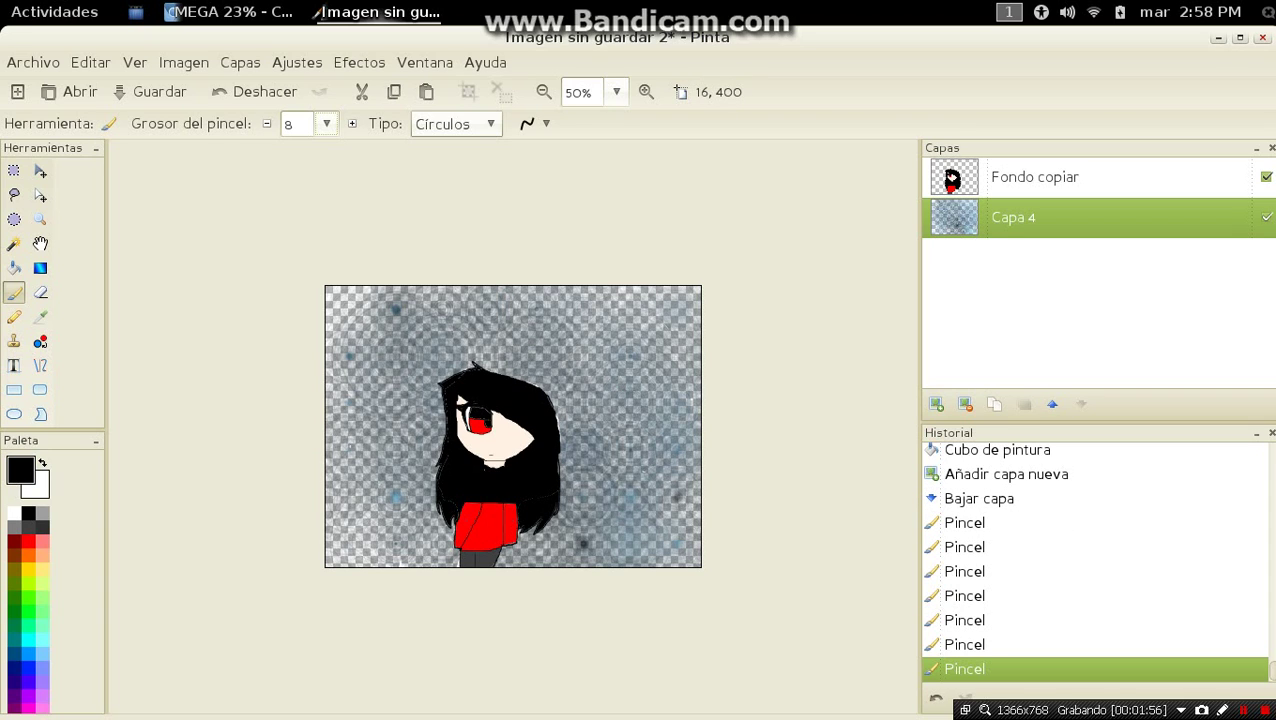
Cover the whole background around the character with bright cyan circle texture
click(28, 640)
mouse_move(406, 341)
mouse_down()
mouse_move(694, 501)
mouse_move(552, 537)
mouse_move(488, 299)
mouse_move(686, 524)
mouse_up()
mouse_move(483, 490)
mouse_down()
mouse_move(606, 546)
mouse_move(669, 363)
mouse_move(400, 476)
mouse_move(499, 363)
mouse_move(569, 328)
mouse_up()
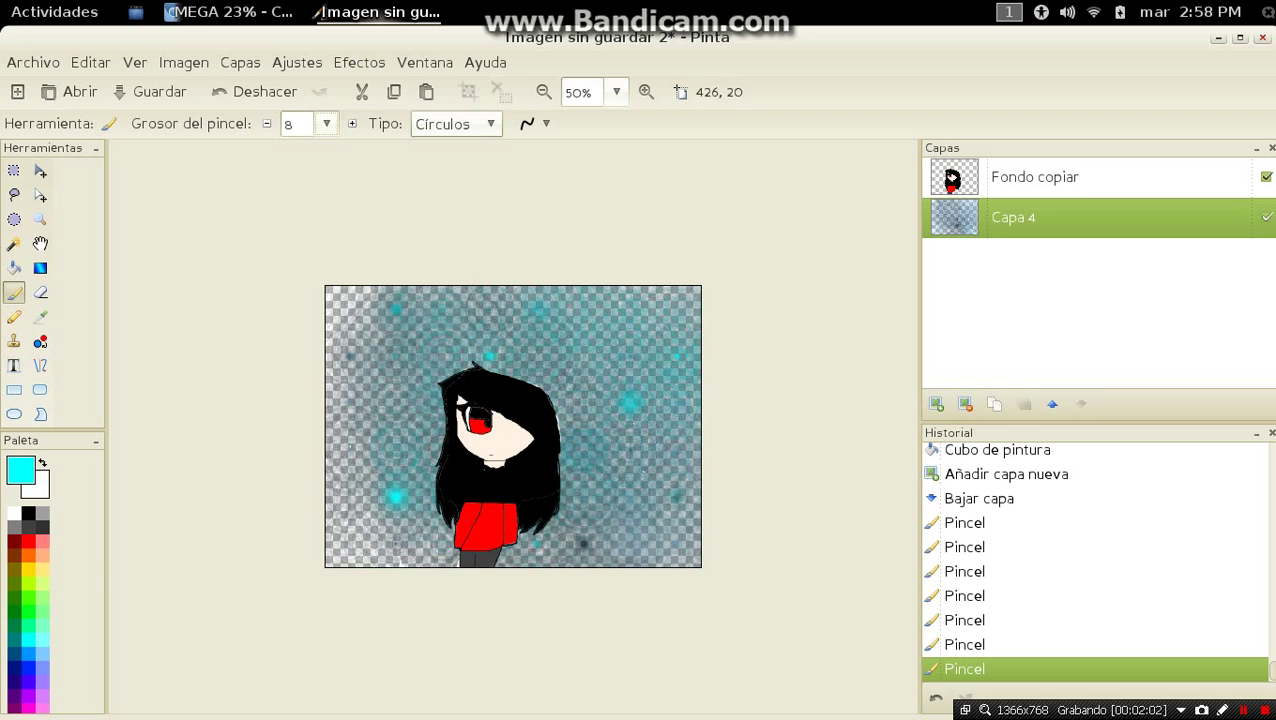
mouse_move(663, 449)
mouse_down()
mouse_move(328, 338)
mouse_move(325, 290)
mouse_move(387, 380)
mouse_move(413, 498)
mouse_move(352, 444)
mouse_move(345, 518)
mouse_move(336, 480)
mouse_move(347, 438)
mouse_move(361, 547)
mouse_up()
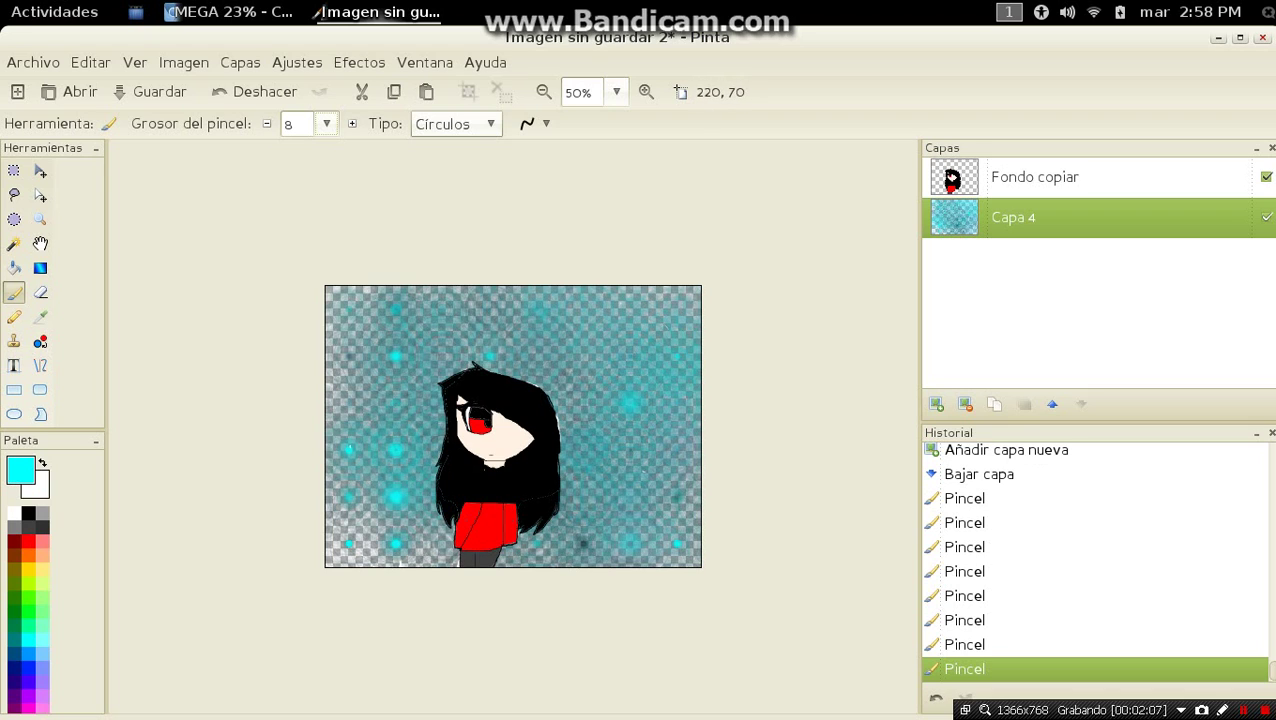
drag(325, 576, 368, 536)
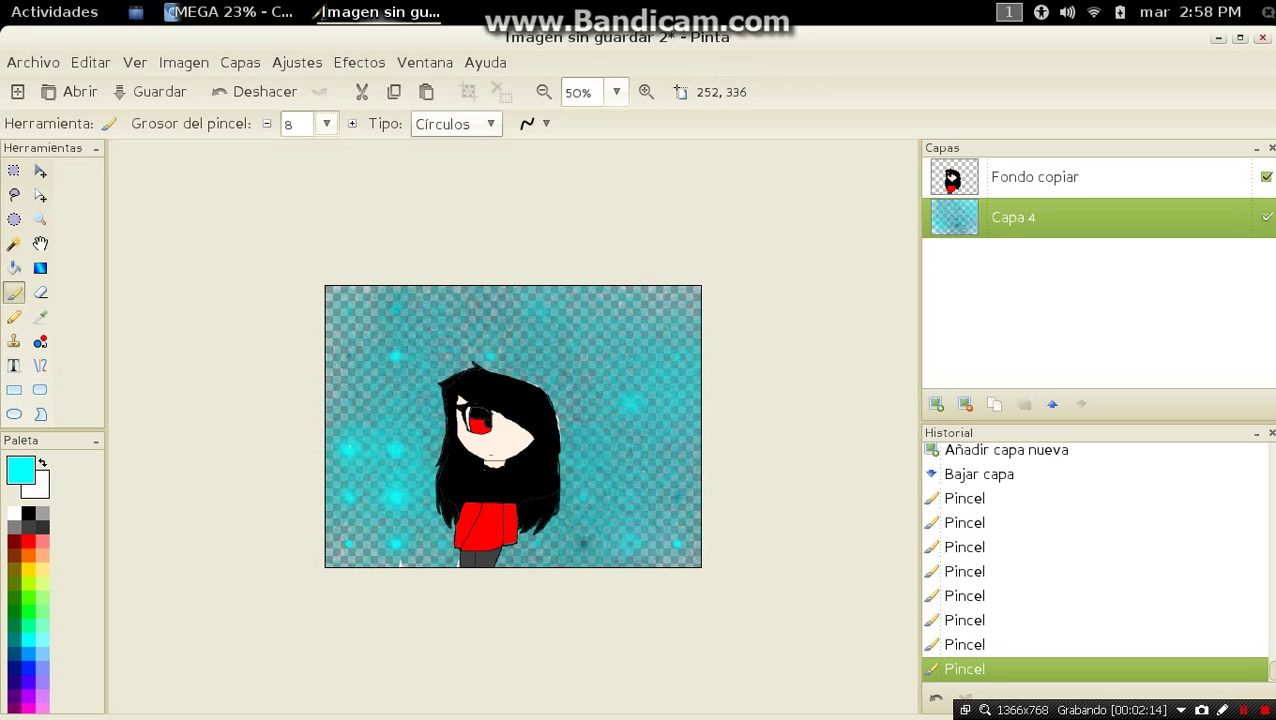
drag(451, 454, 379, 433)
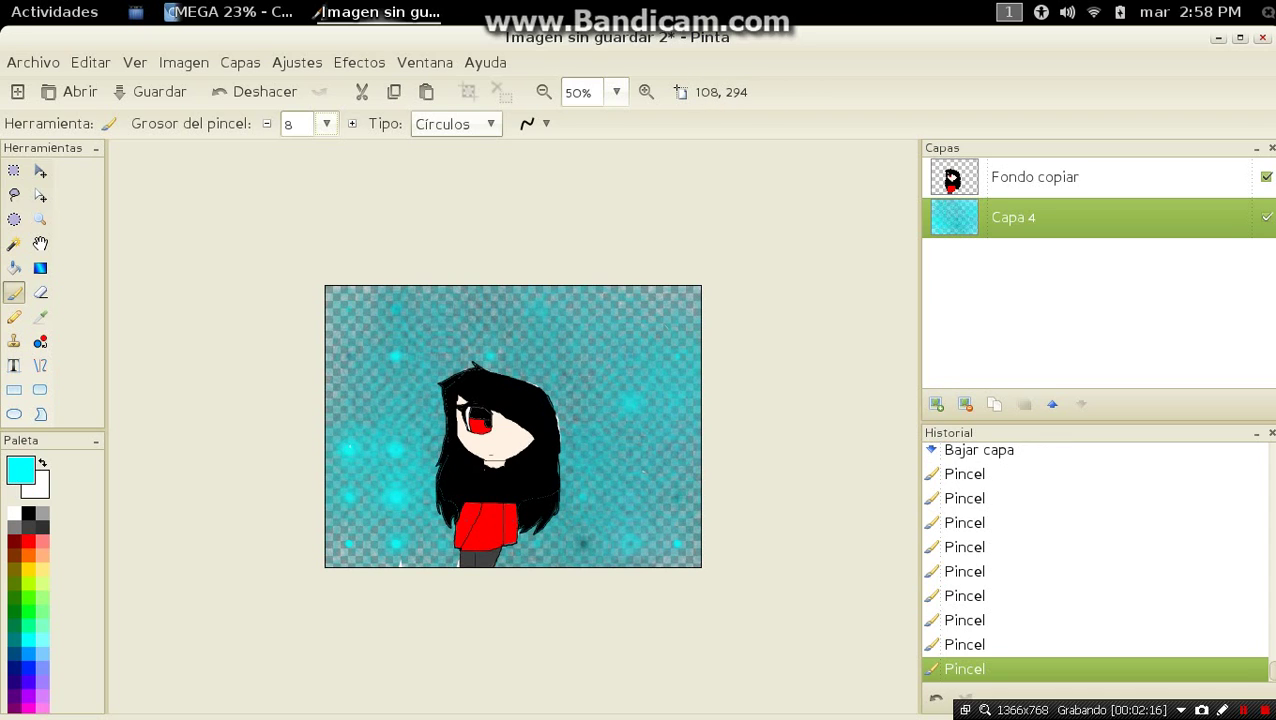
Paint violet-blue circle texture over the background, mainly on the side the character faces and around the hair
click(28, 682)
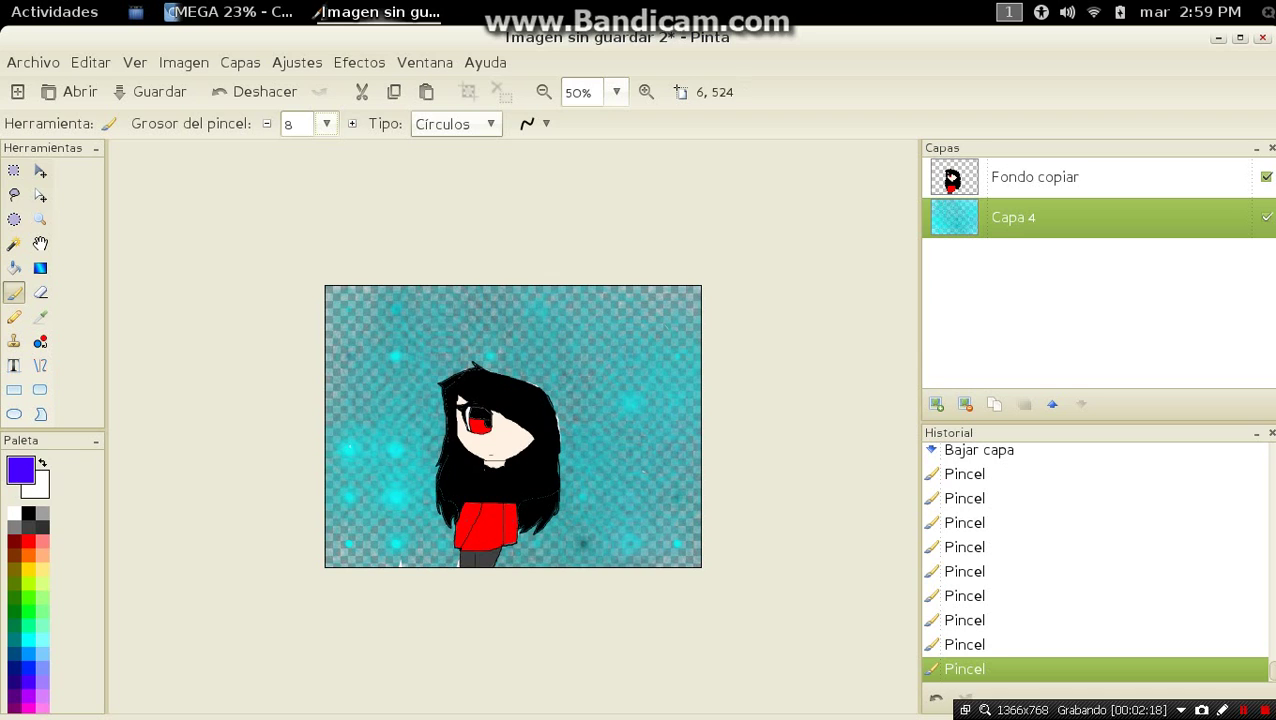
mouse_move(442, 312)
mouse_down()
mouse_move(494, 386)
mouse_move(454, 307)
mouse_move(436, 307)
mouse_move(401, 473)
mouse_move(492, 412)
mouse_move(676, 365)
mouse_move(640, 303)
mouse_move(379, 548)
mouse_move(349, 449)
mouse_move(346, 332)
mouse_move(445, 352)
mouse_up()
click(348, 309)
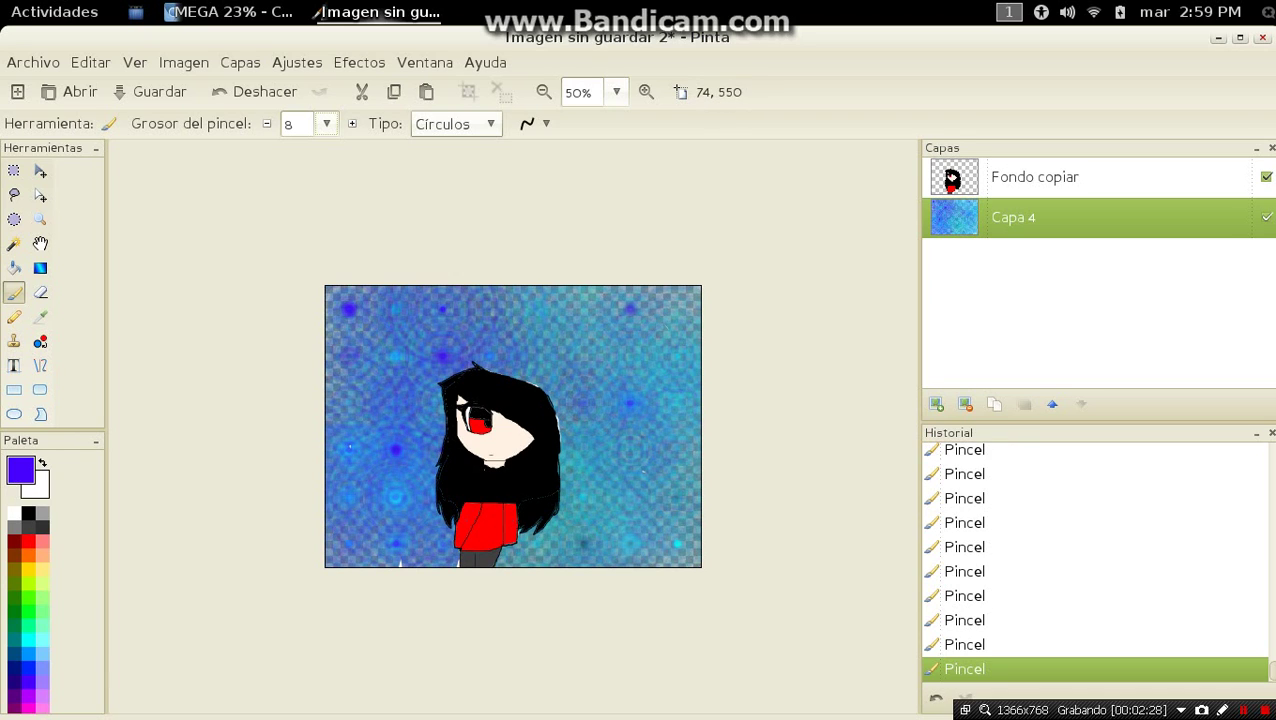
Paint magenta circle texture across the background layer, and cover it with white circle texture all around the character
click(28, 707)
click(395, 449)
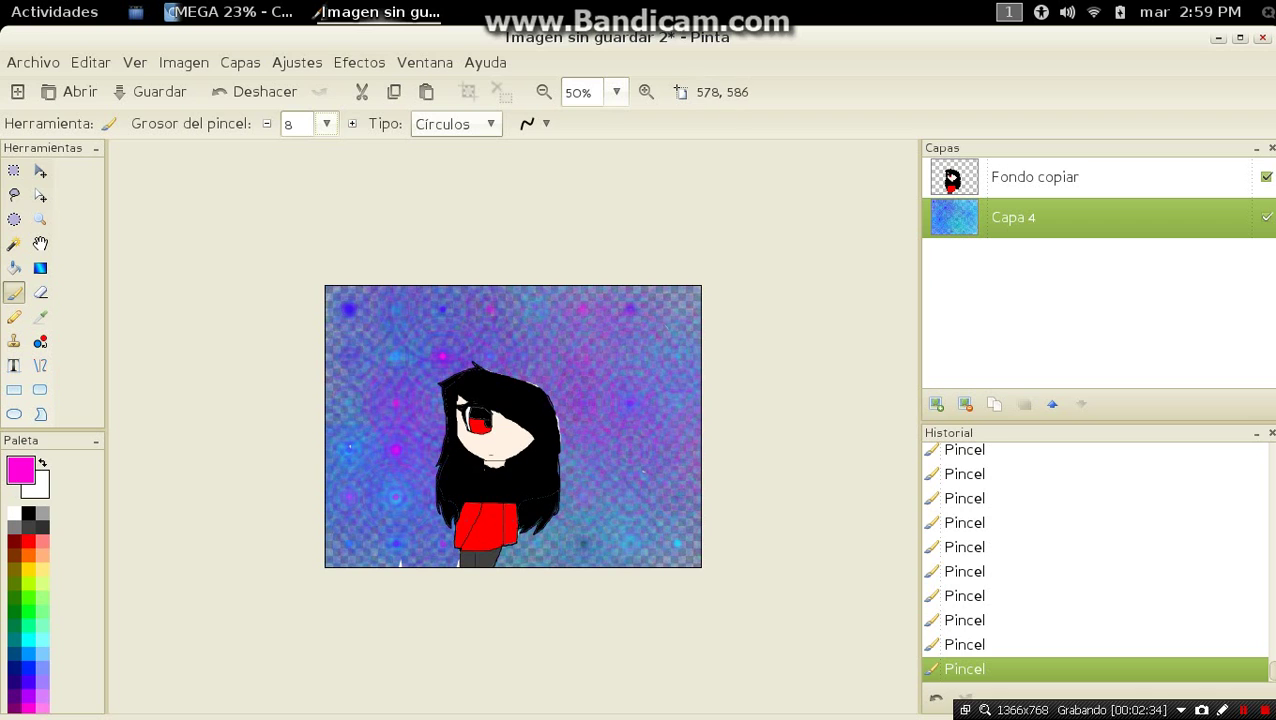
click(14, 513)
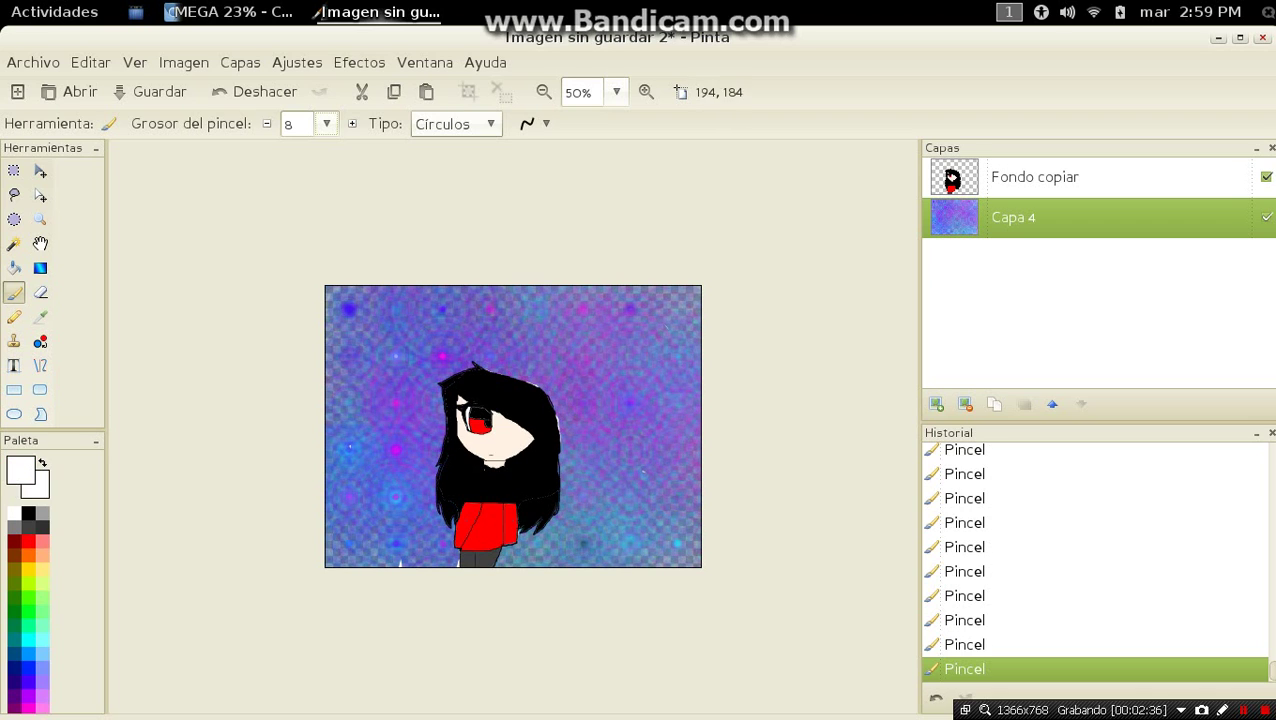
mouse_move(416, 372)
mouse_down()
mouse_move(488, 371)
mouse_move(624, 547)
mouse_move(674, 375)
mouse_move(681, 441)
mouse_move(495, 567)
mouse_move(427, 366)
mouse_move(483, 504)
mouse_move(381, 398)
mouse_move(395, 525)
mouse_move(340, 440)
mouse_up()
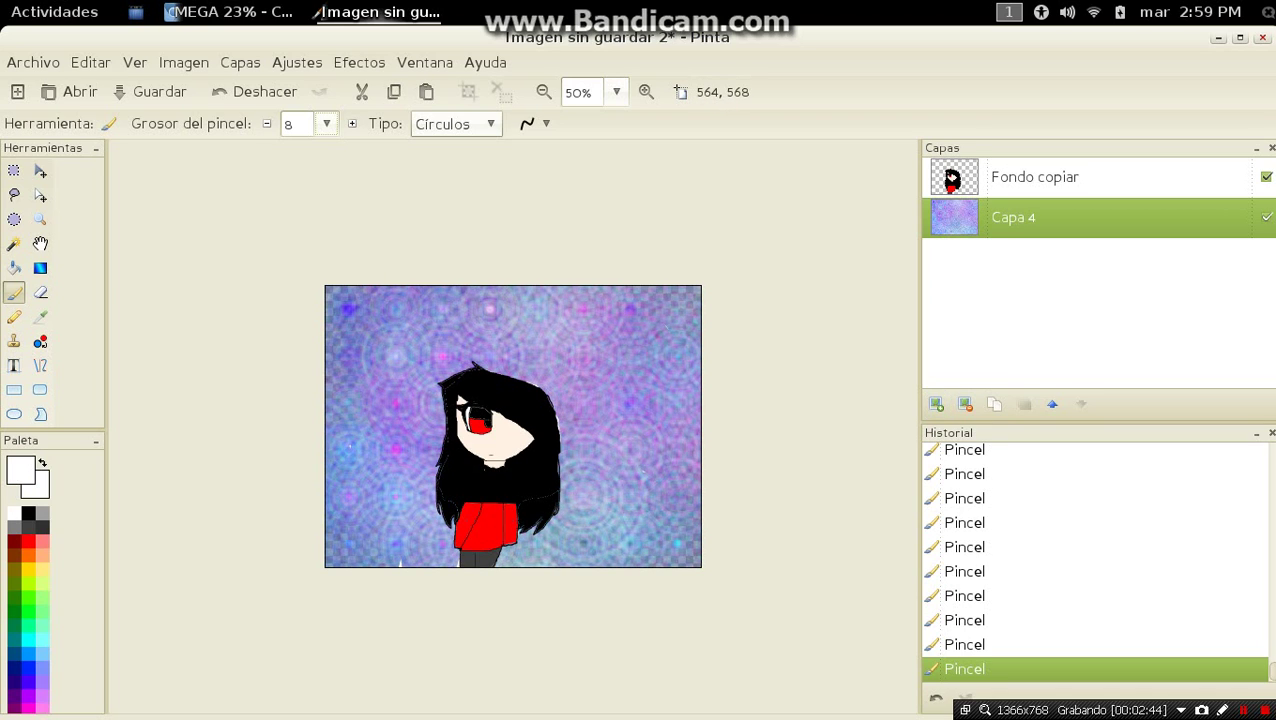
mouse_move(352, 302)
mouse_down()
mouse_move(340, 318)
mouse_move(396, 449)
mouse_up()
drag(638, 390, 682, 466)
mouse_move(690, 529)
mouse_down()
mouse_move(698, 403)
mouse_move(581, 304)
mouse_move(542, 550)
mouse_up()
drag(450, 335, 400, 475)
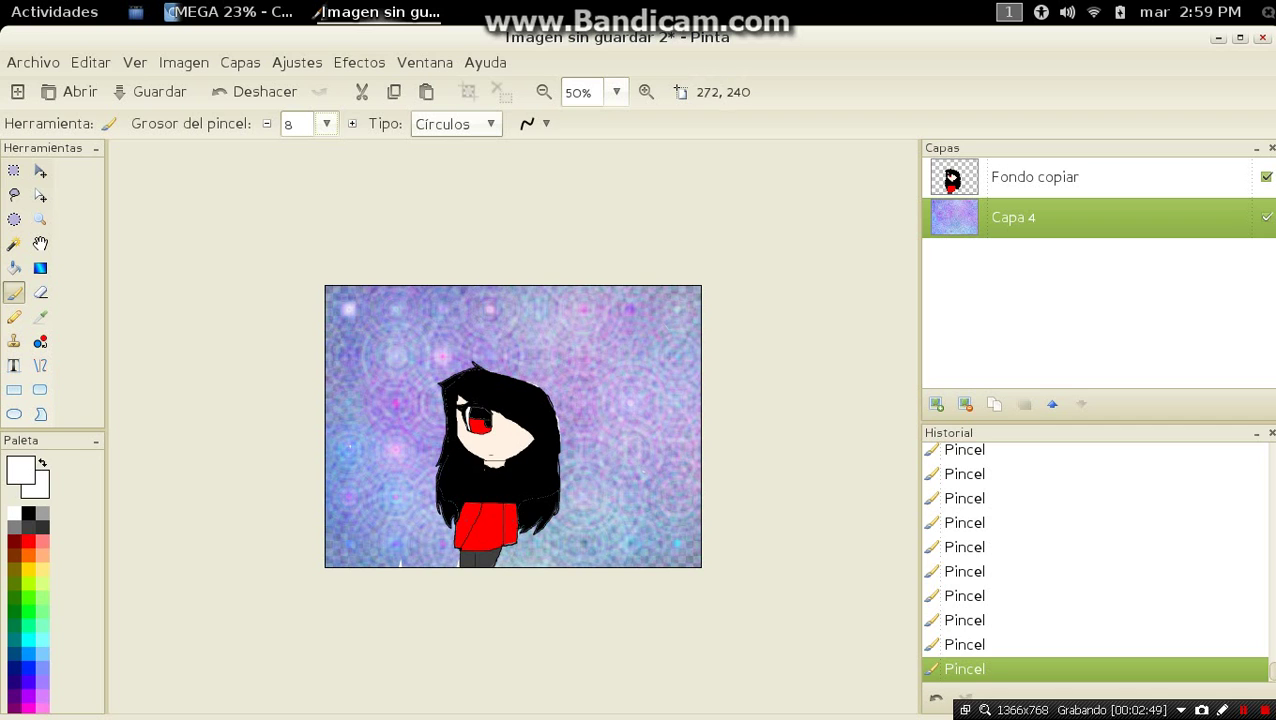
drag(668, 438, 660, 515)
drag(478, 345, 517, 367)
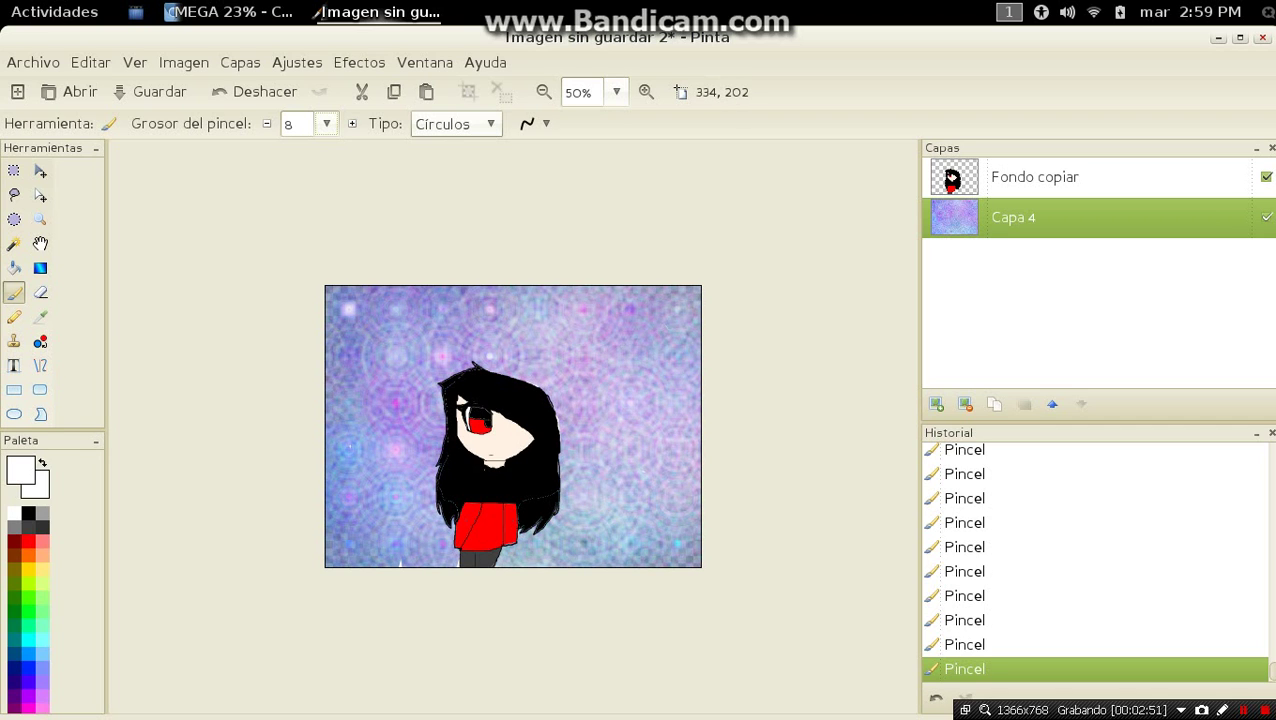
drag(420, 335, 375, 378)
Try white Pencil highlight strokes in the hair behind the face on the Fondo copiar layer, and undo them
click(646, 91)
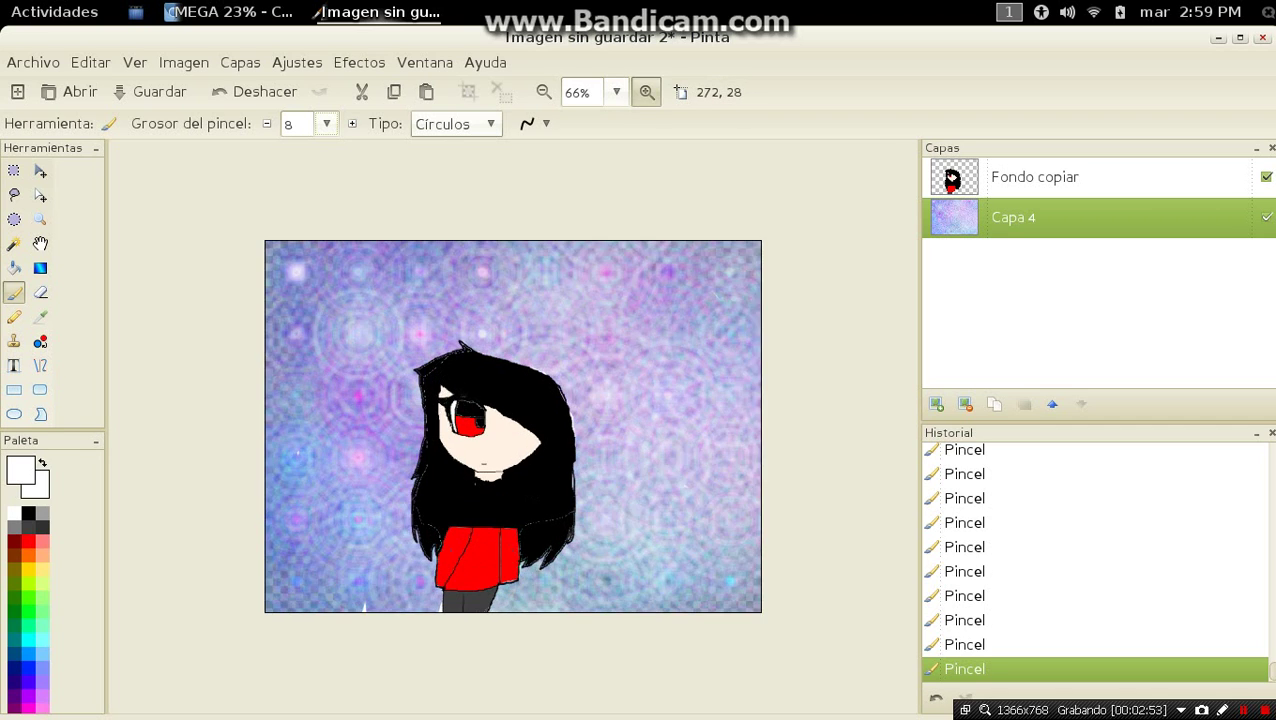
click(646, 91)
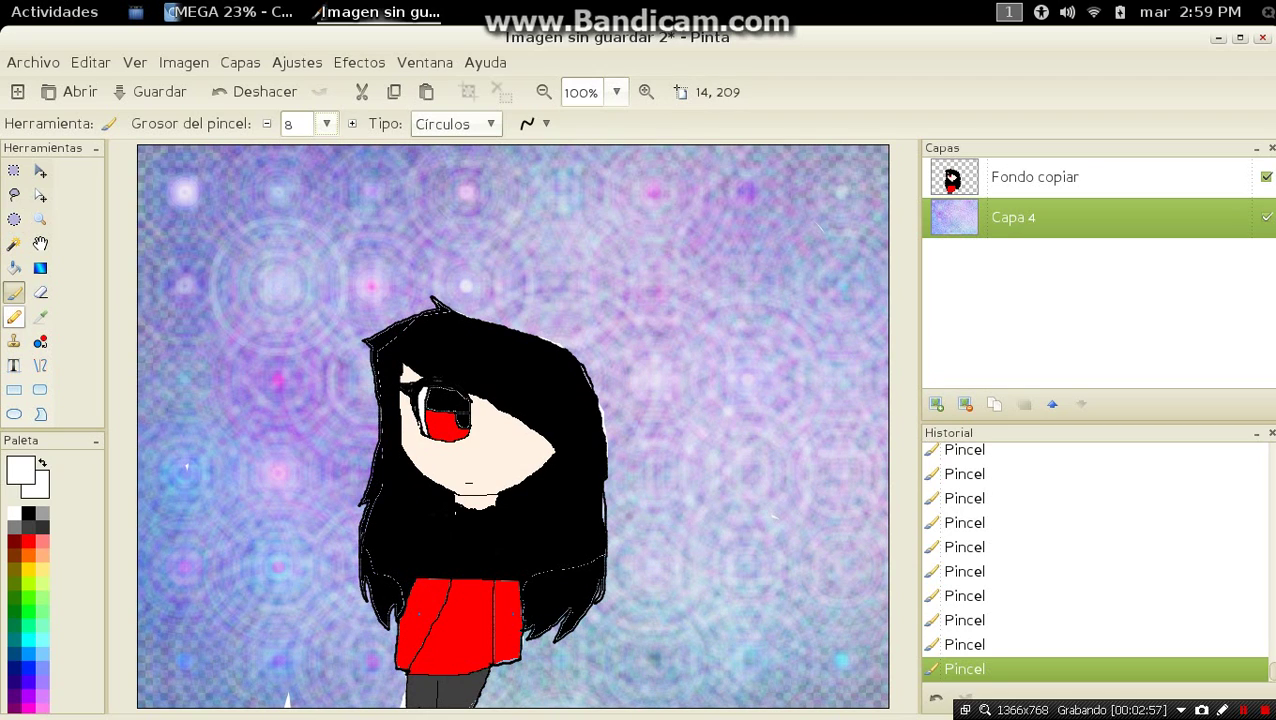
click(14, 316)
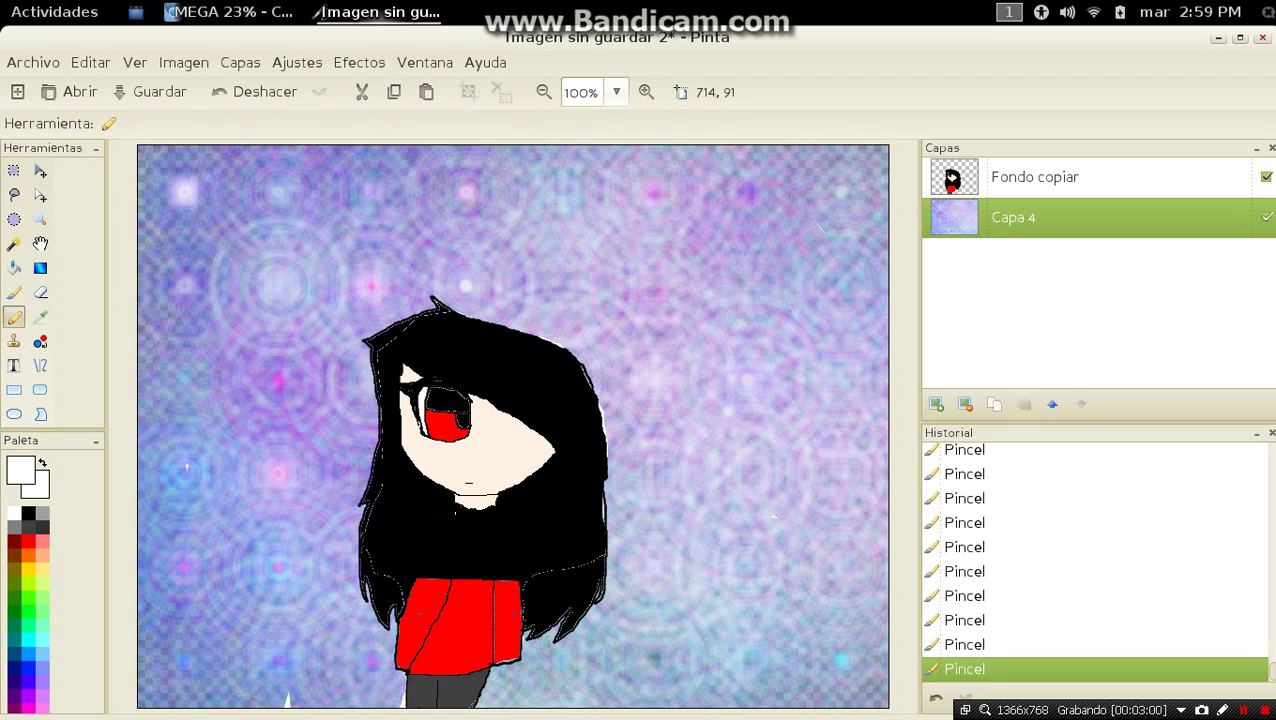
click(1035, 177)
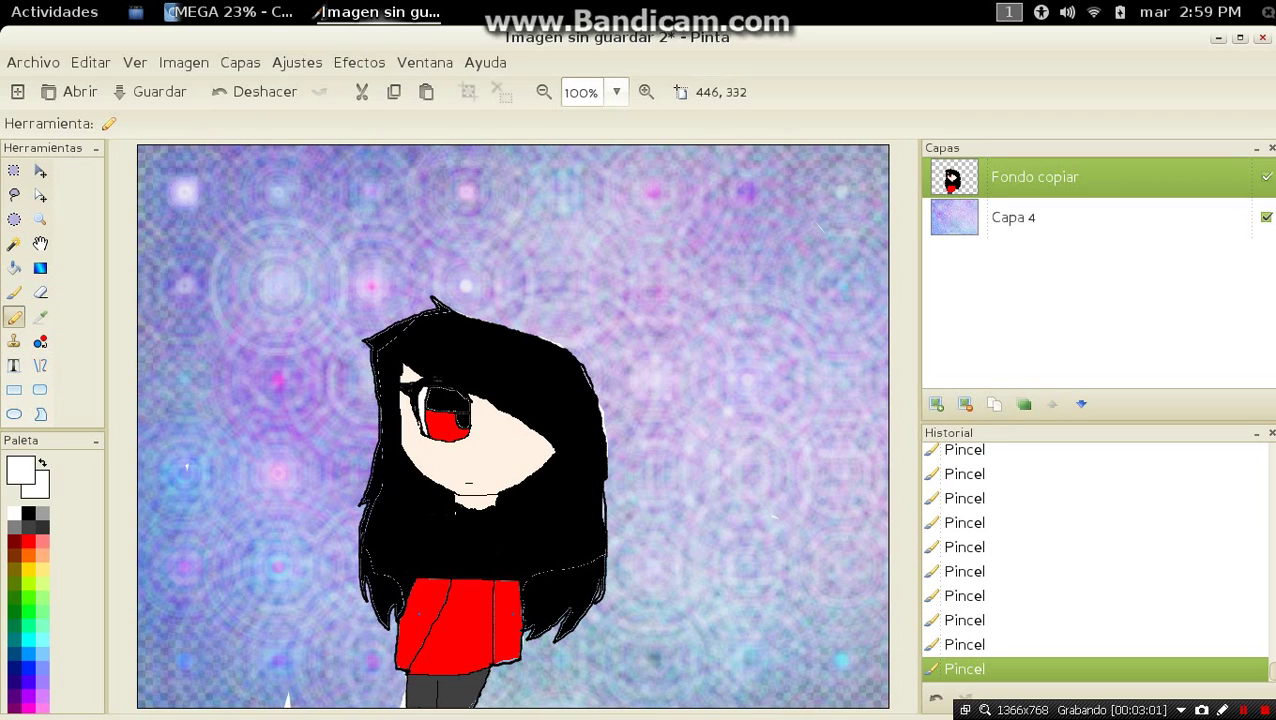
mouse_move(585, 455)
mouse_down()
mouse_move(579, 488)
mouse_move(563, 421)
mouse_move(557, 445)
mouse_up()
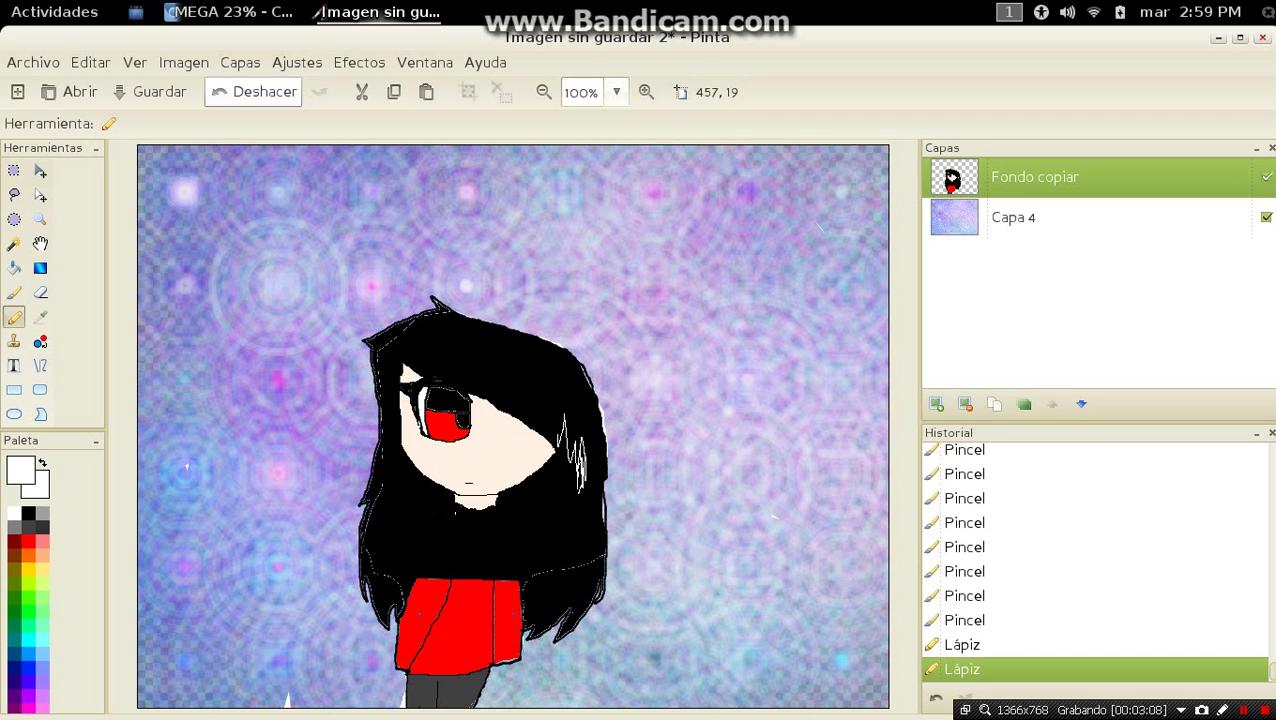
click(254, 92)
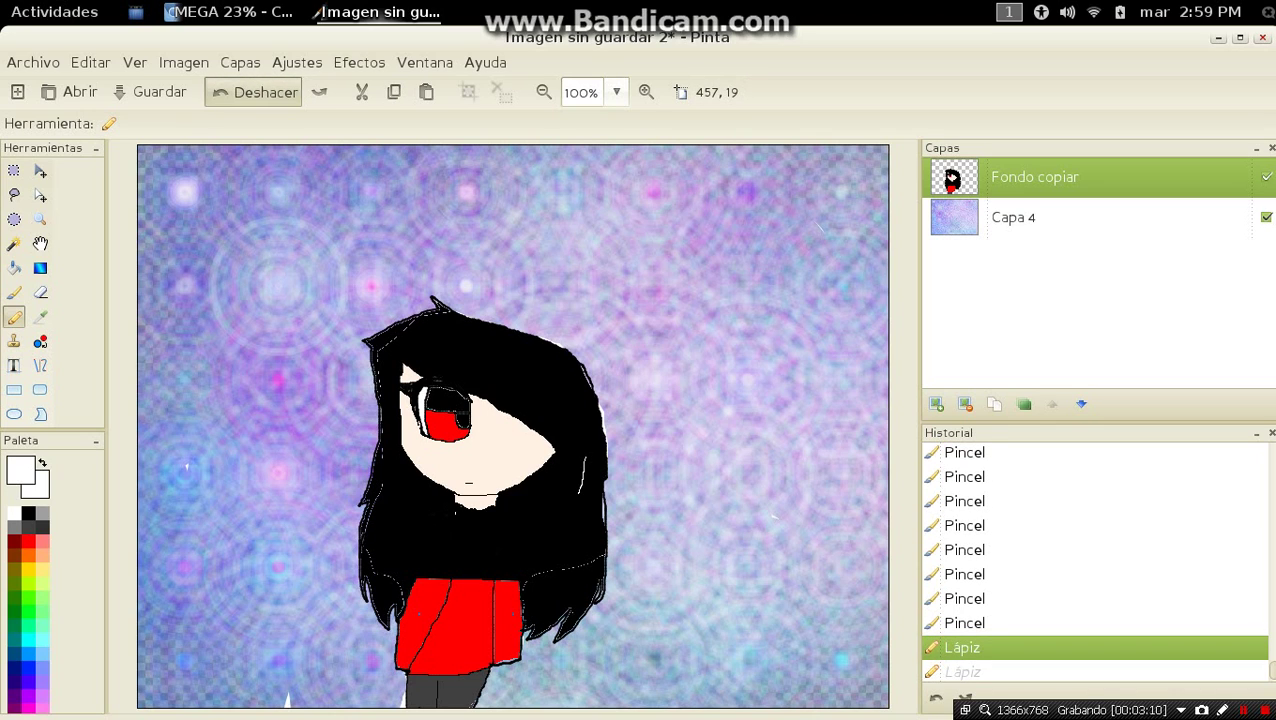
click(255, 91)
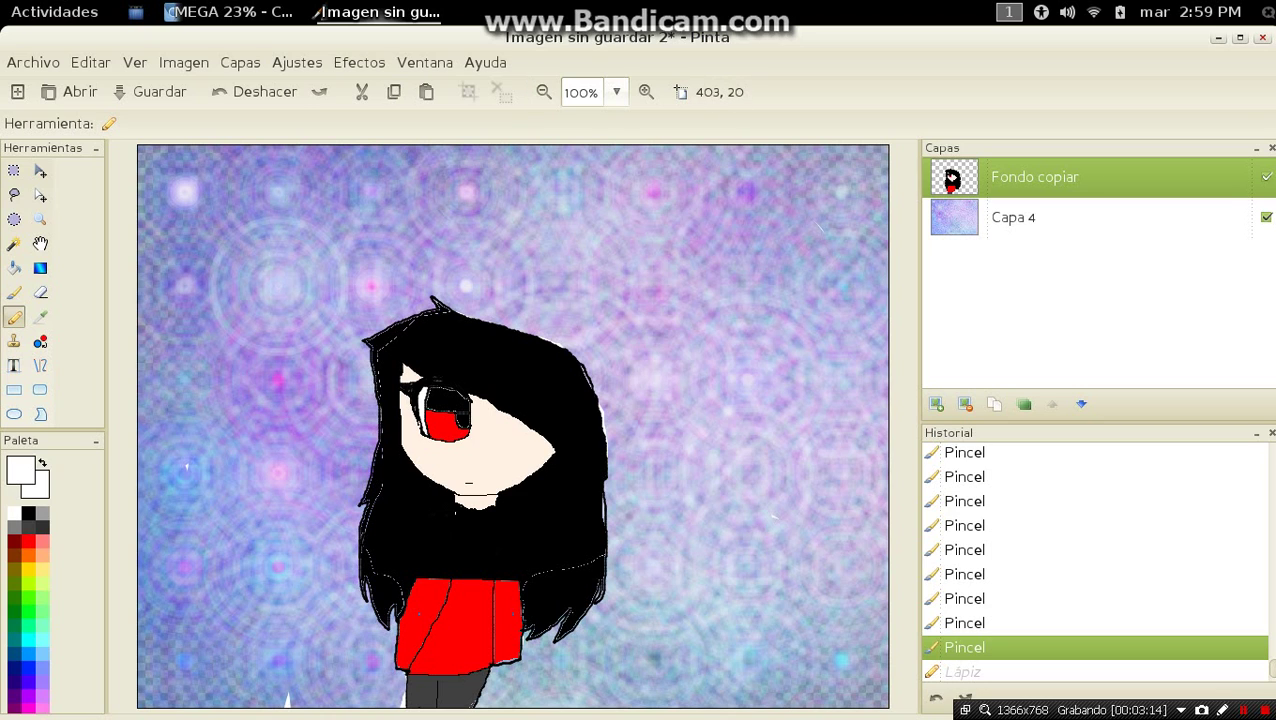
click(544, 91)
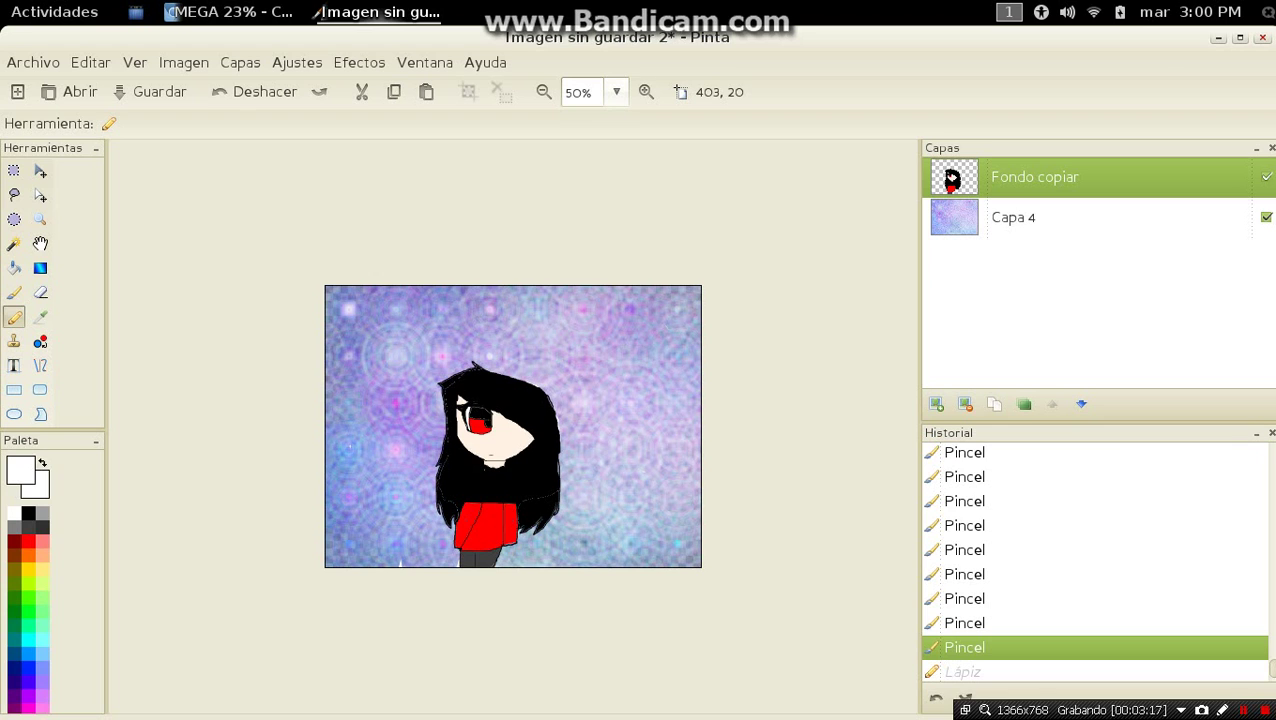
click(646, 91)
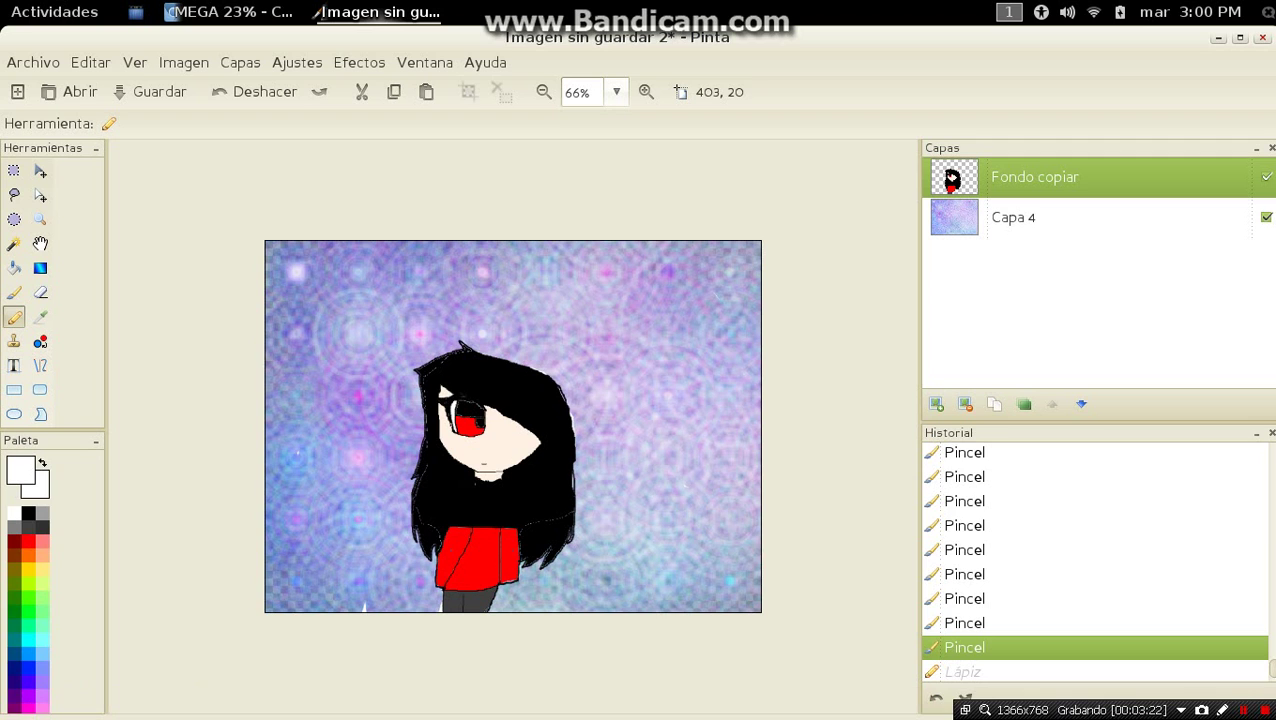
click(1243, 710)
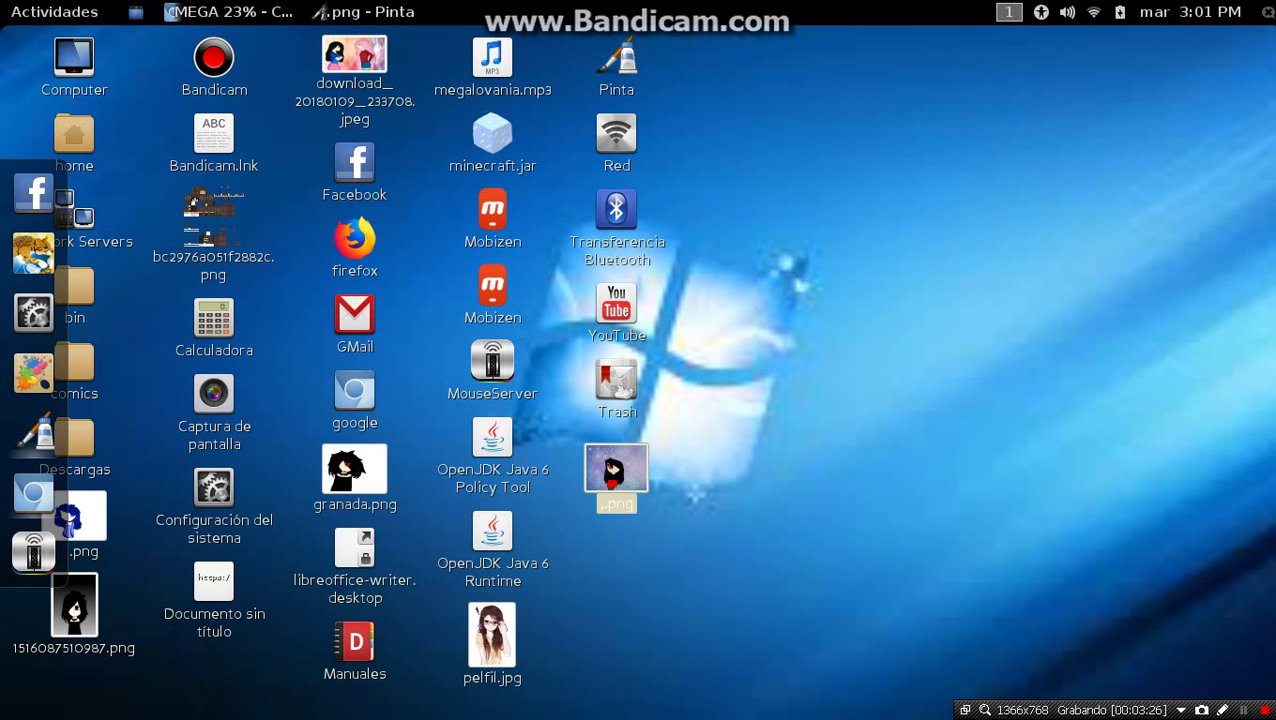
key(Escape)
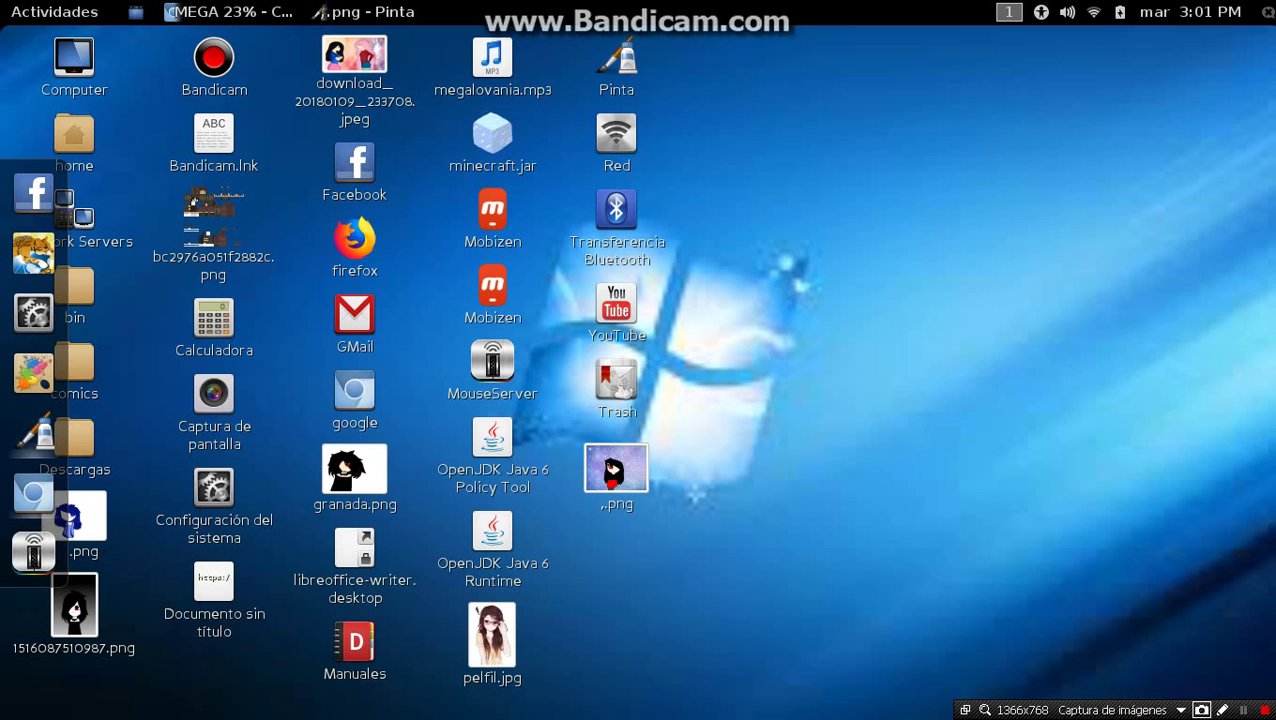
View the exported drawing ,.png from the desktop in the image viewer and close it
click(614, 470)
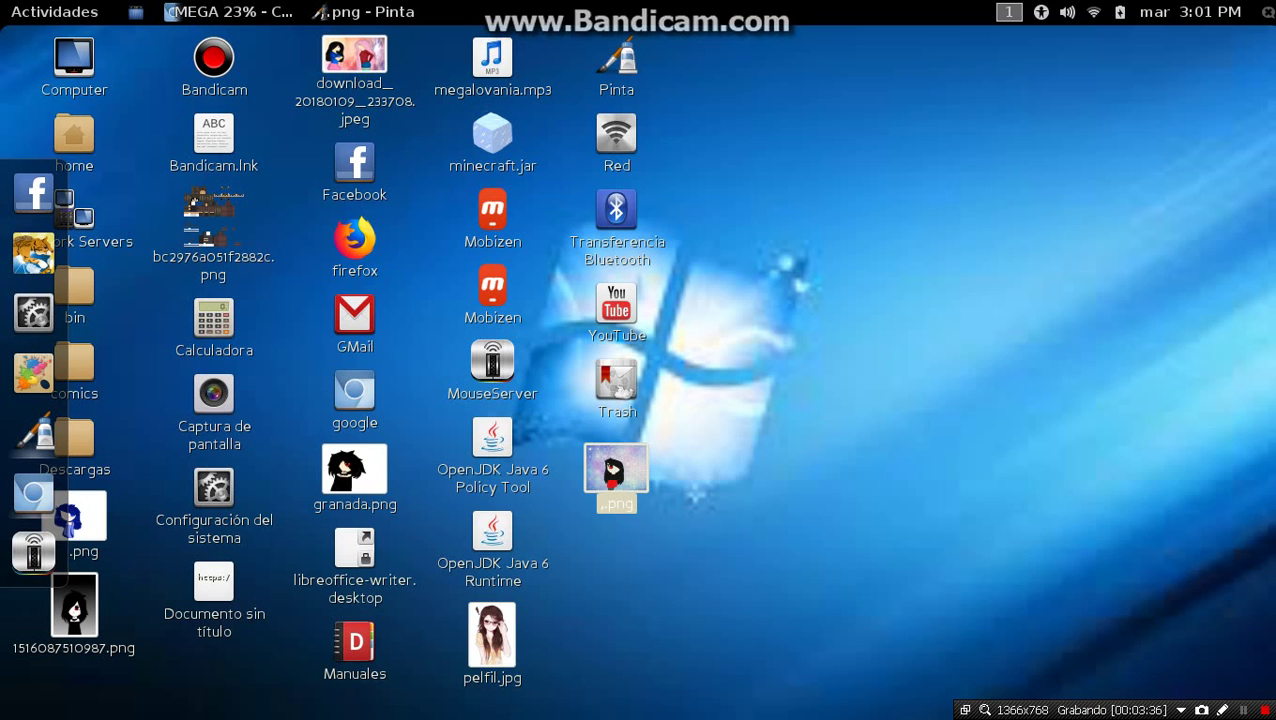
key(Return)
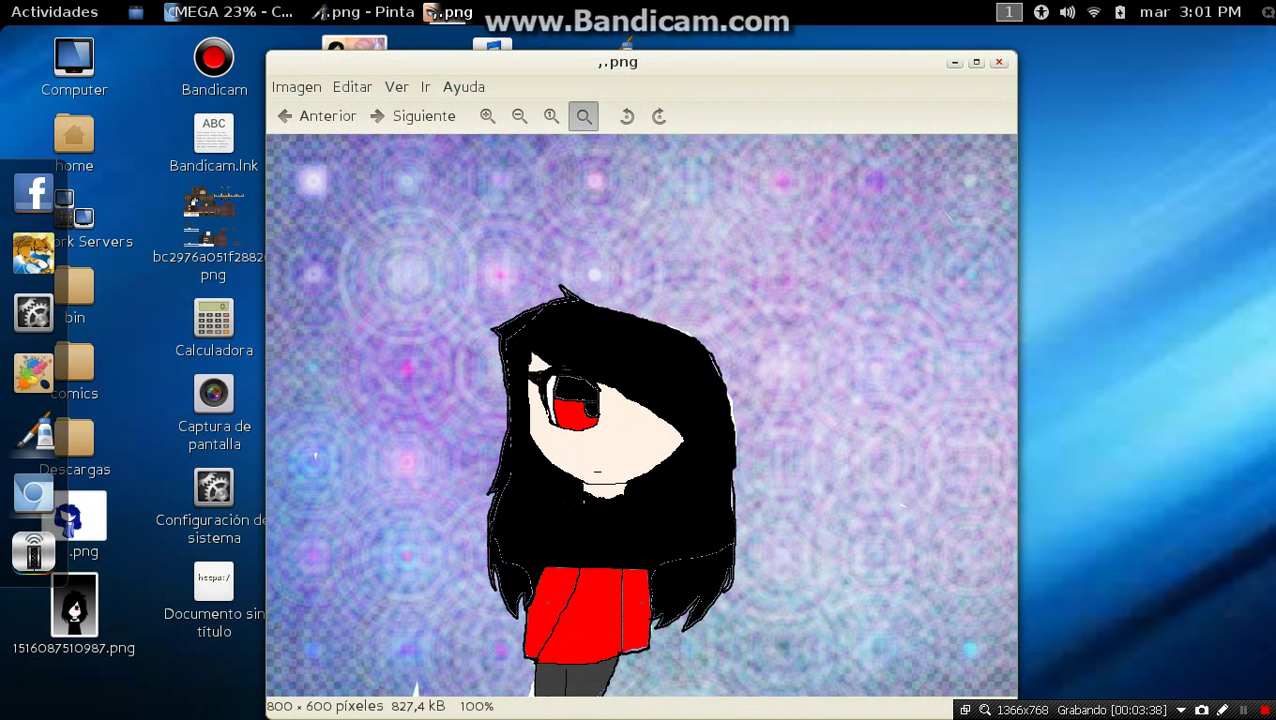
click(998, 62)
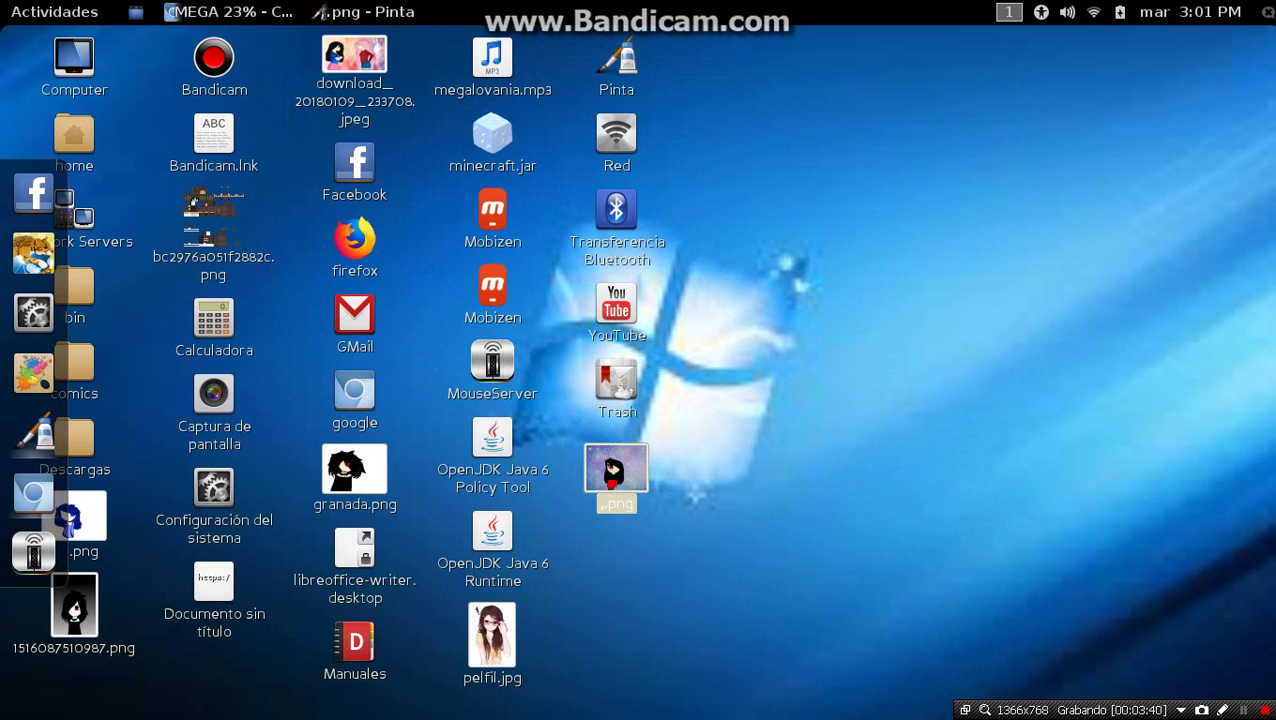